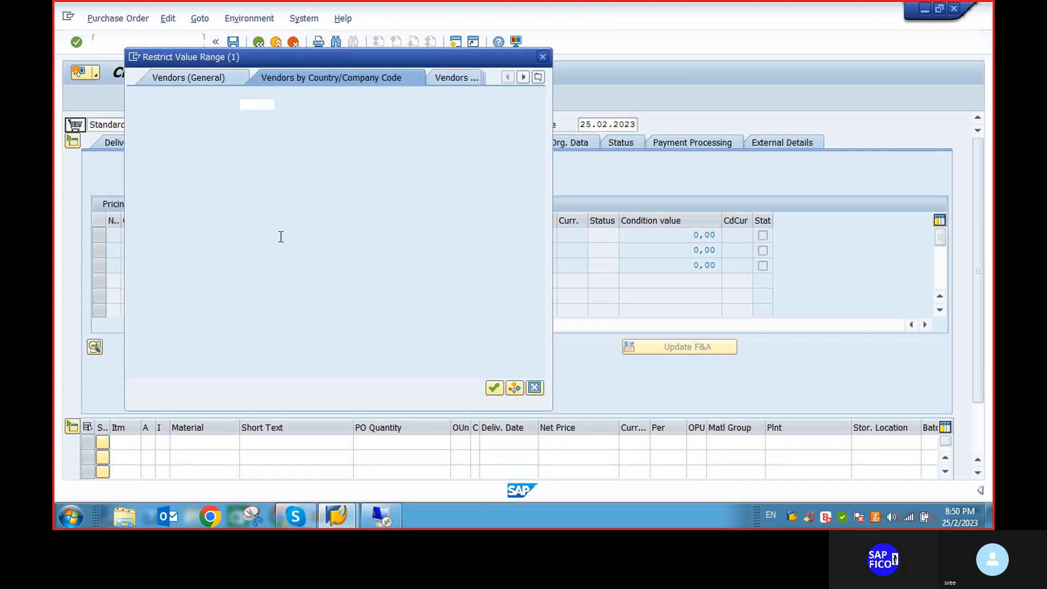
Search for vendors by company code PETR and assign AMAZON (600040) as the purchase order's vendor
click(266, 211)
text(PETR)
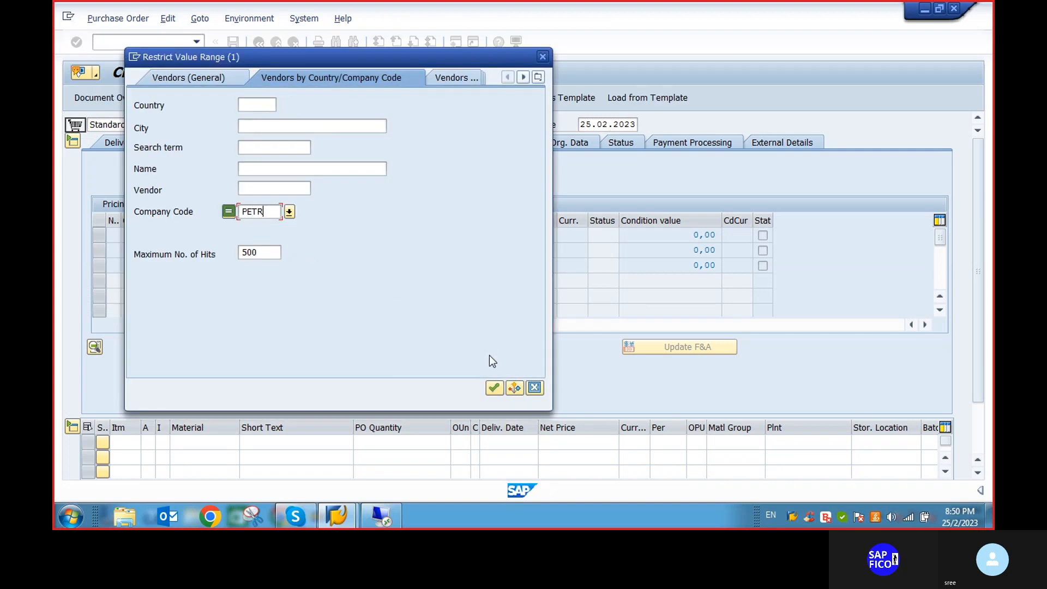
click(494, 388)
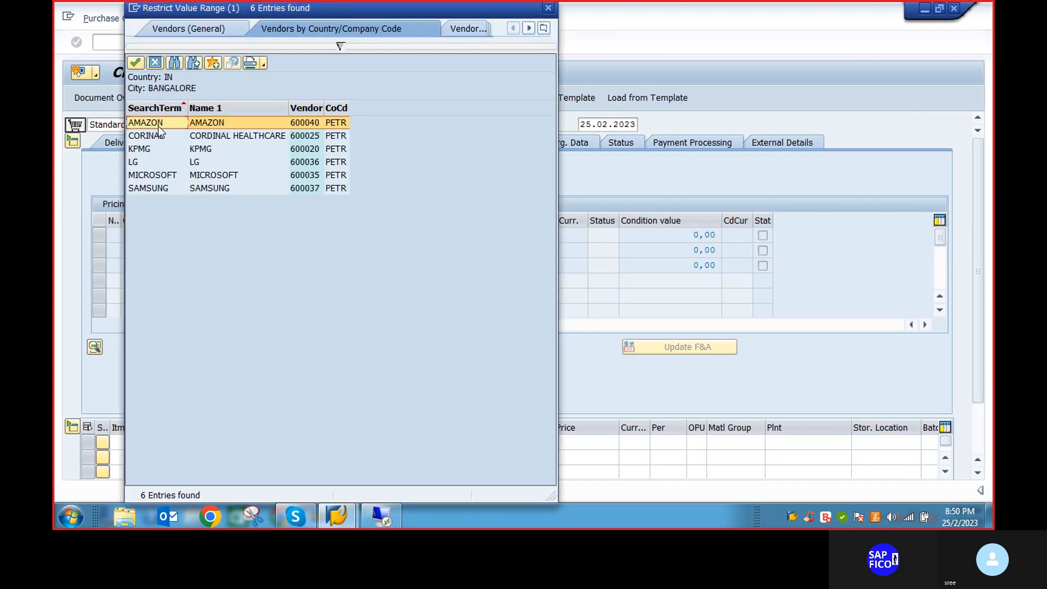
double_click(208, 121)
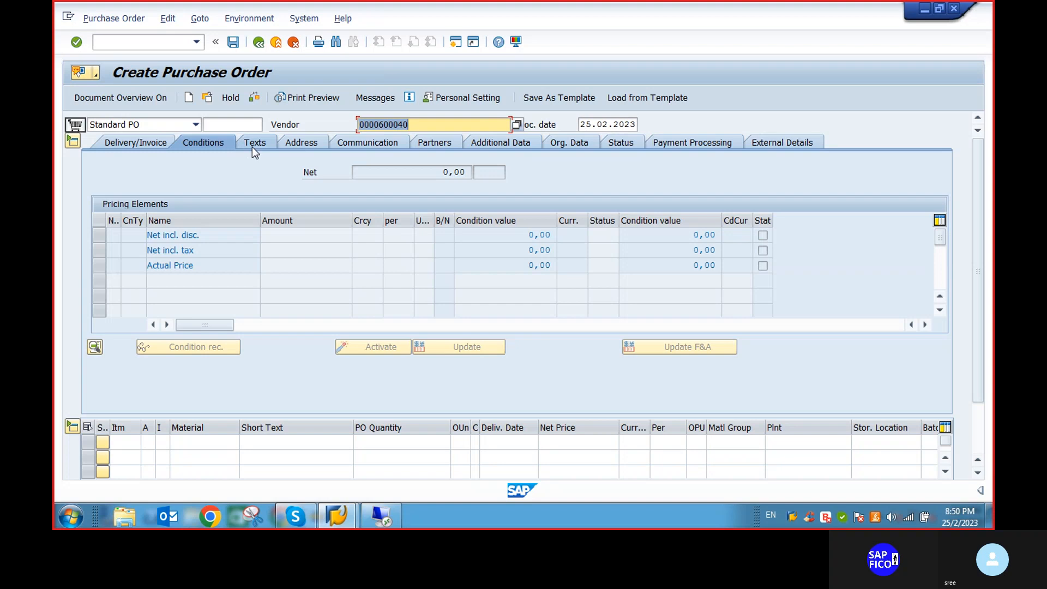
key(Return)
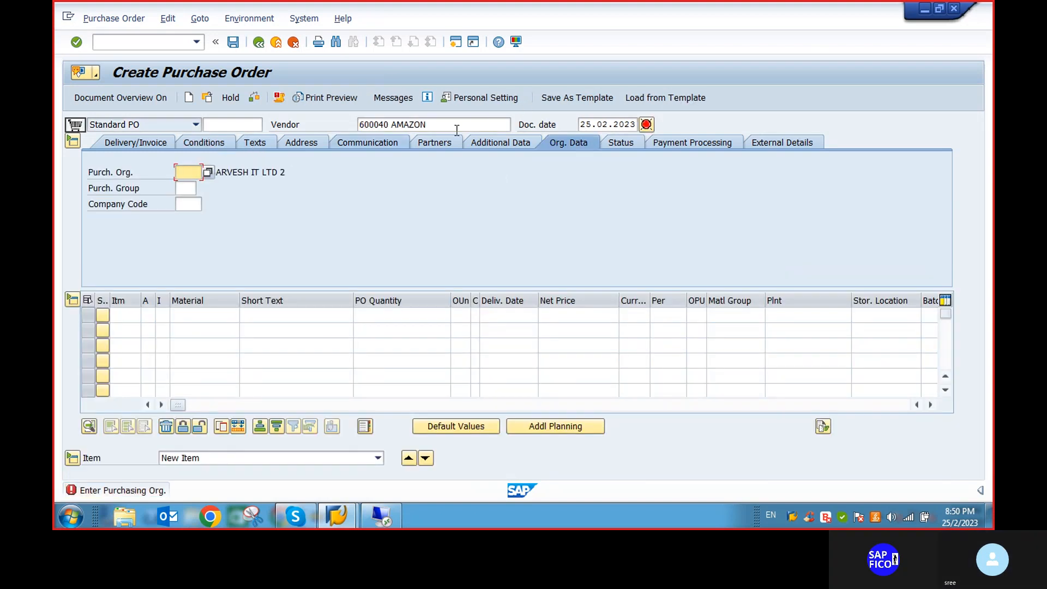
Fill in the organizational data with purchasing organization PET1, purchasing group PET and company code PETR
click(191, 173)
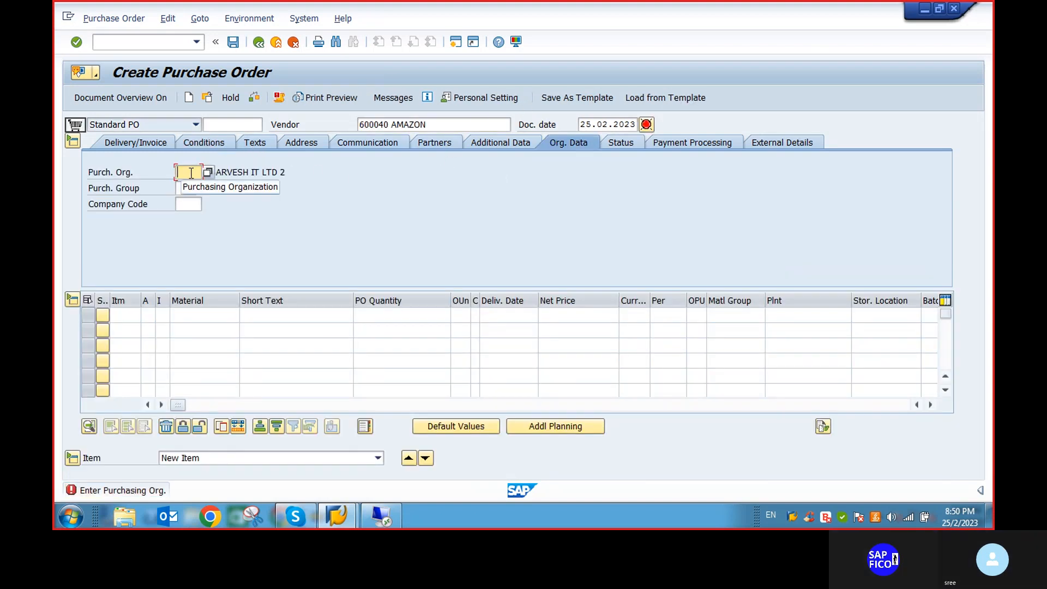
text(PE)
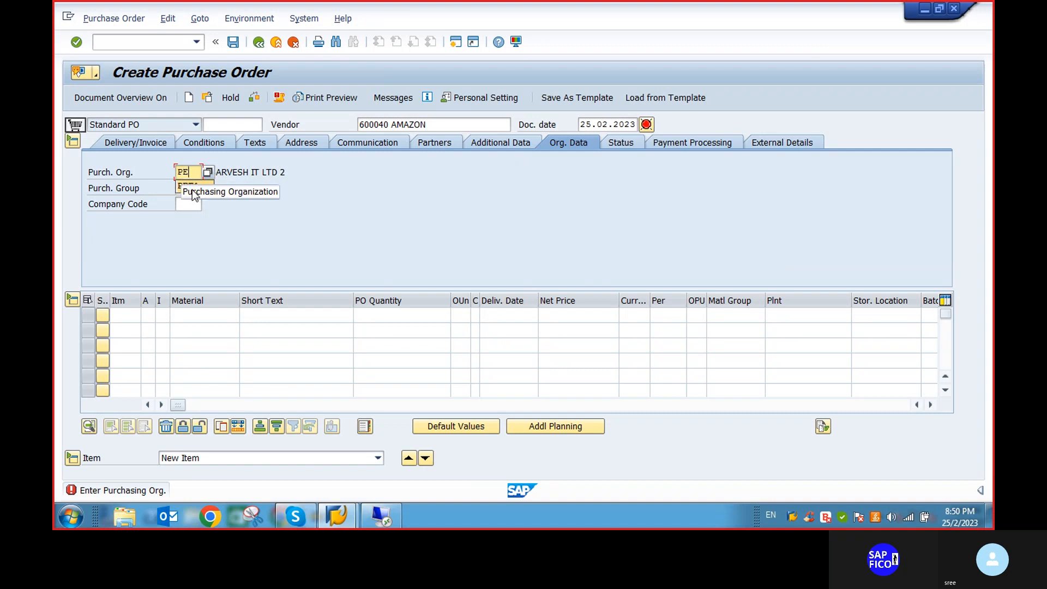
click(192, 187)
click(188, 187)
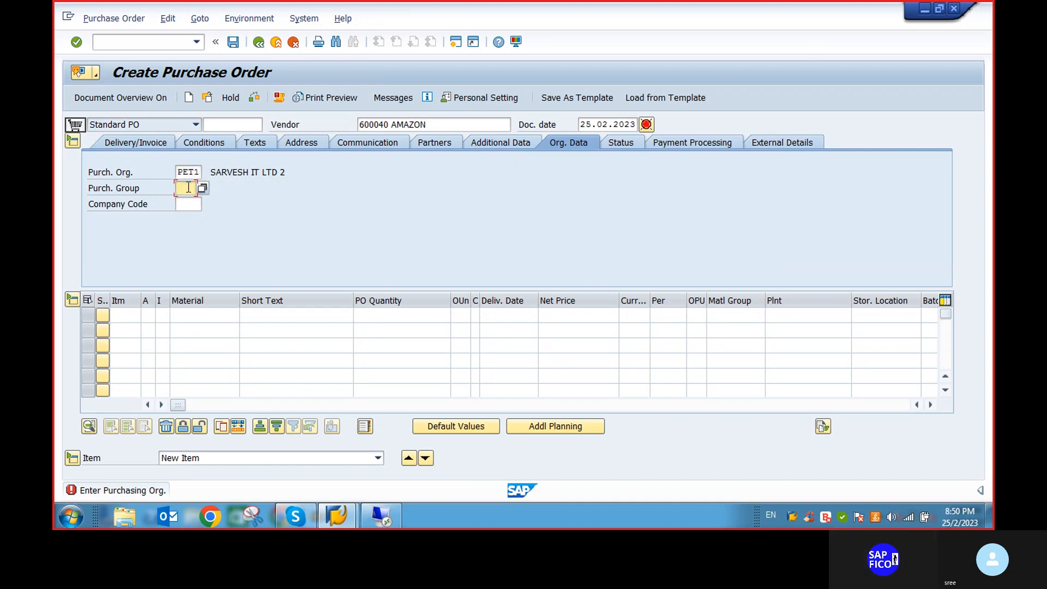
text(PE)
click(189, 202)
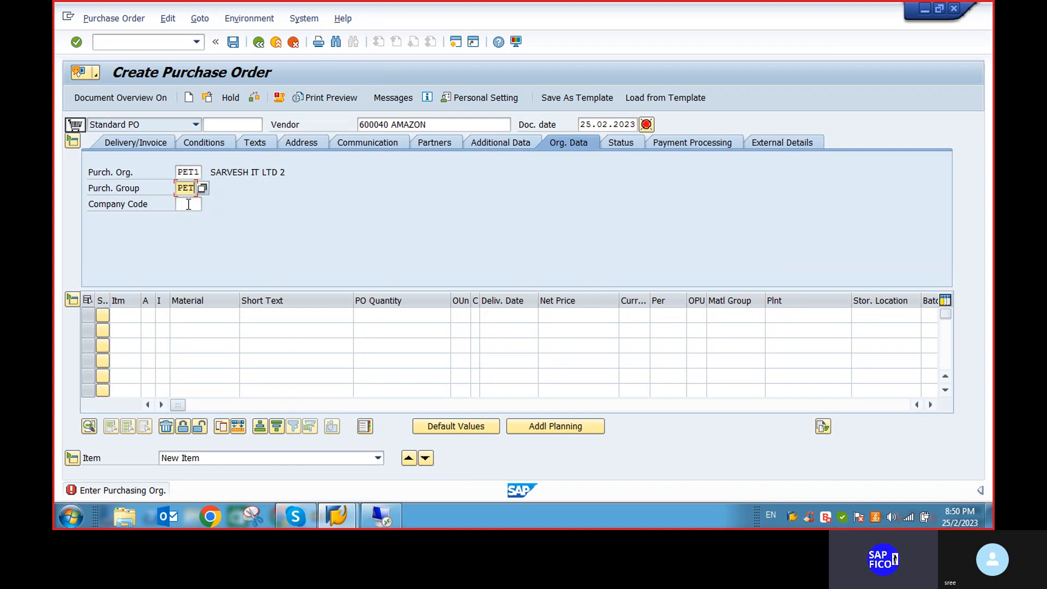
click(187, 205)
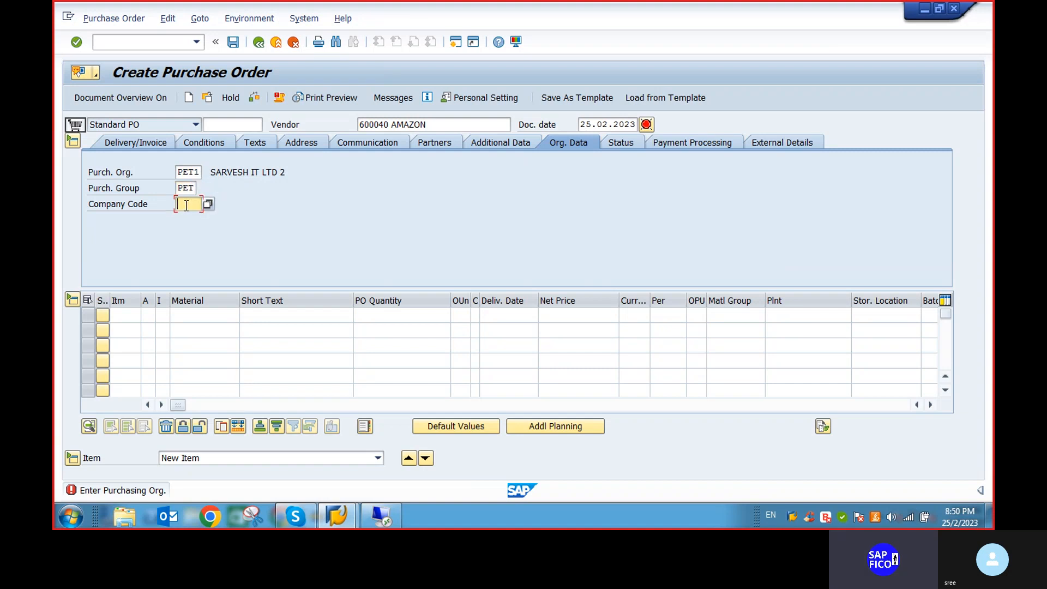
text(PETR)
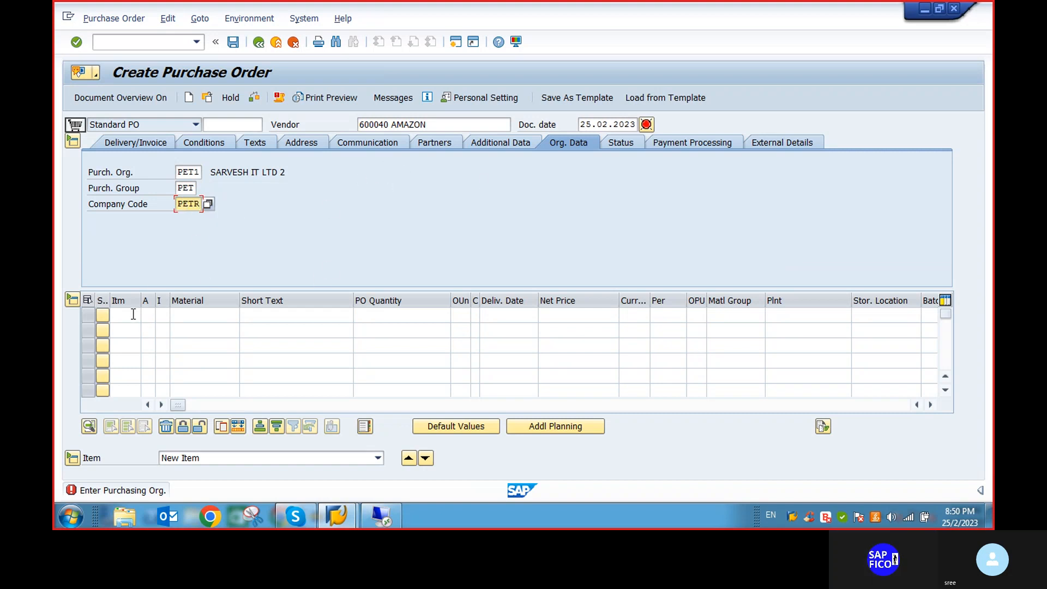
Enter item 70 in the first line of the item overview with material 478654343 and PO quantity 10
click(132, 316)
text(70)
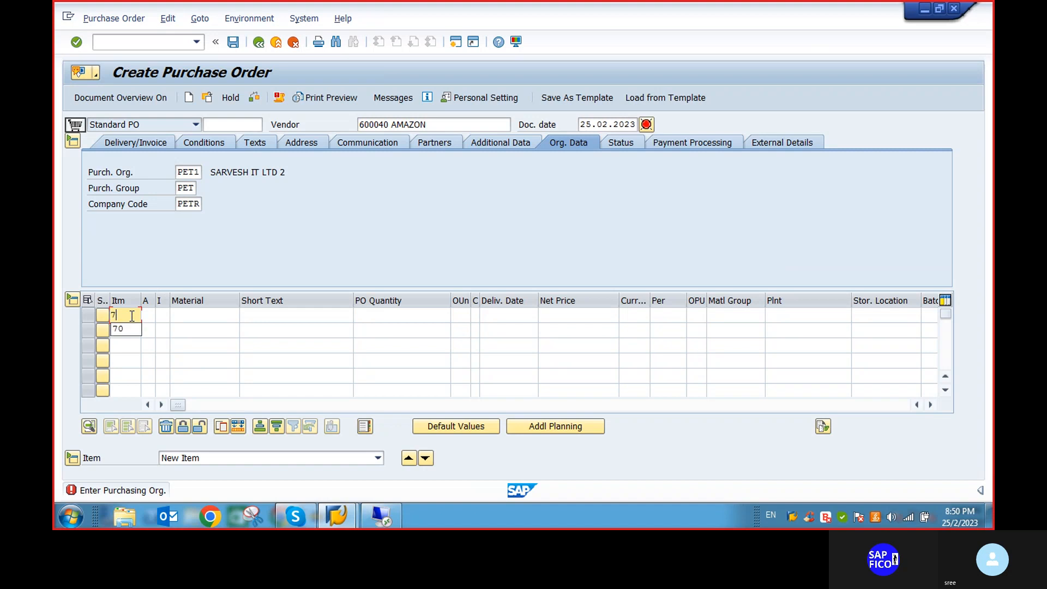
click(224, 311)
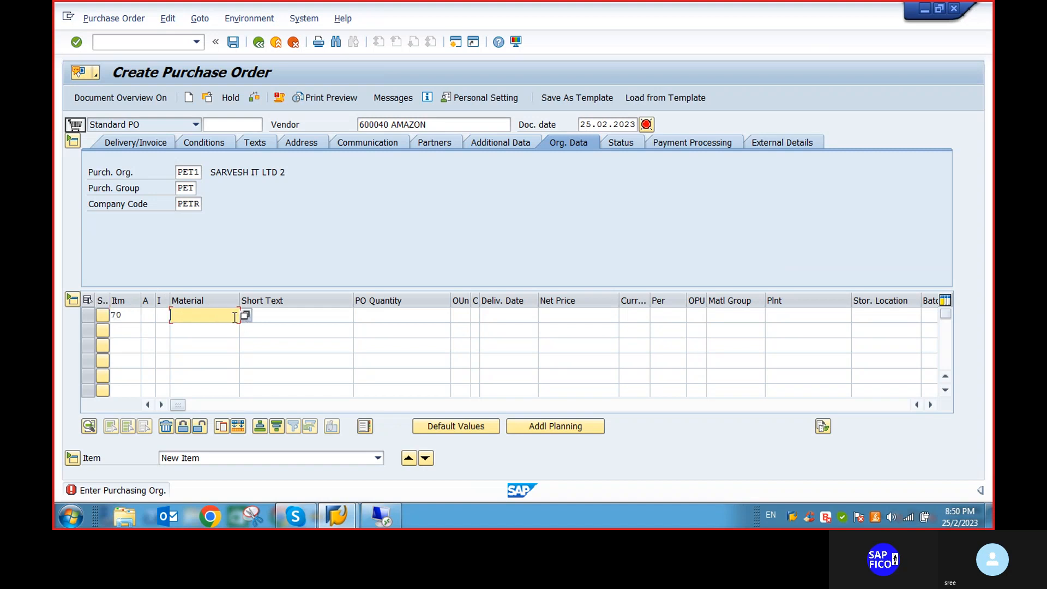
text(4)
click(219, 330)
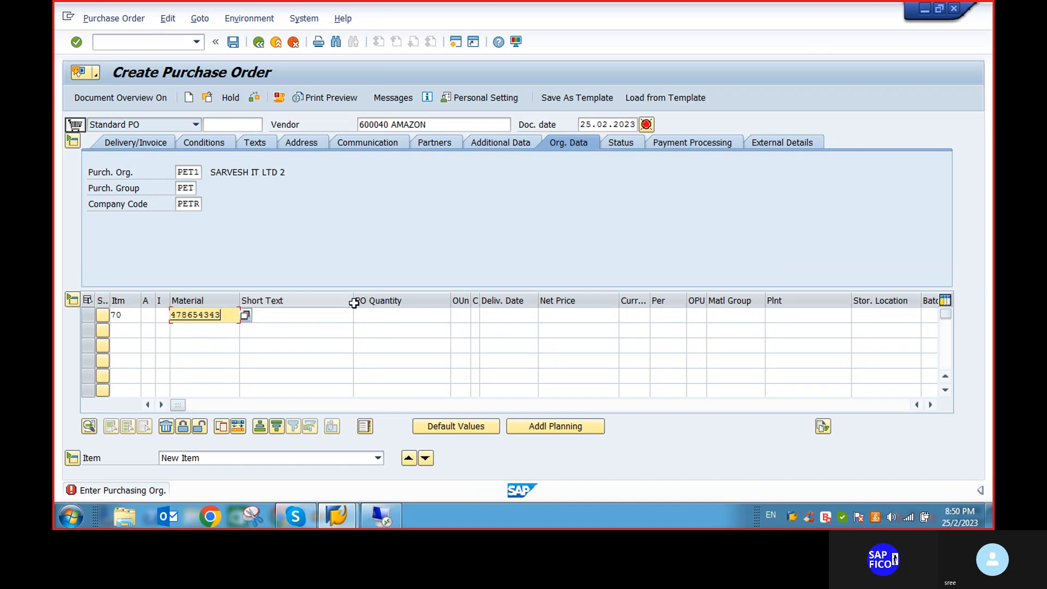
click(387, 316)
text(1)
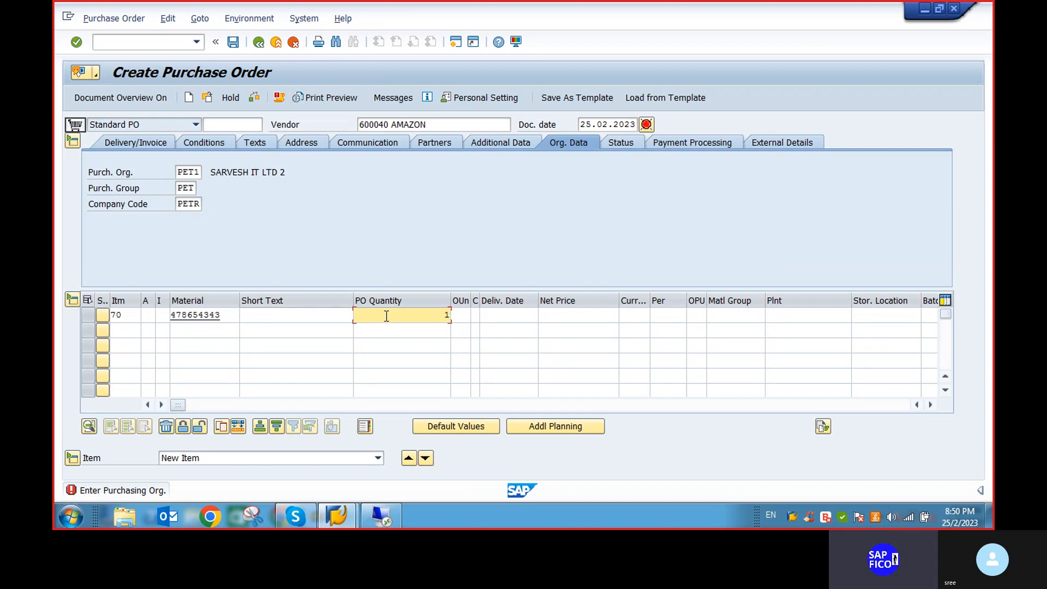
text(0)
Give item 70 the delivery date 25.02.2023 and a net price of 10000 INR
click(497, 313)
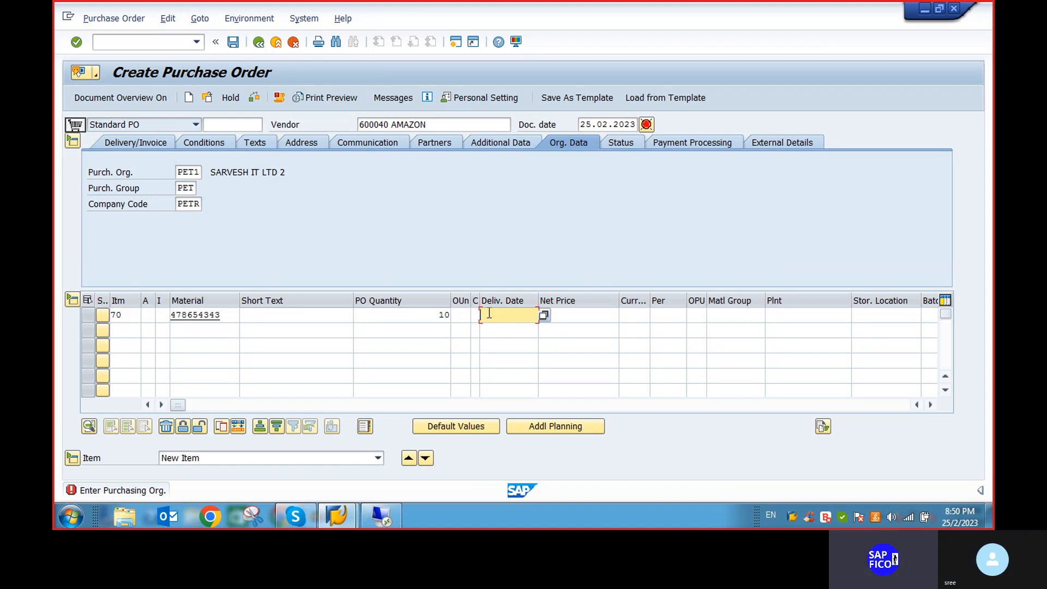
text(2)
click(502, 329)
click(575, 314)
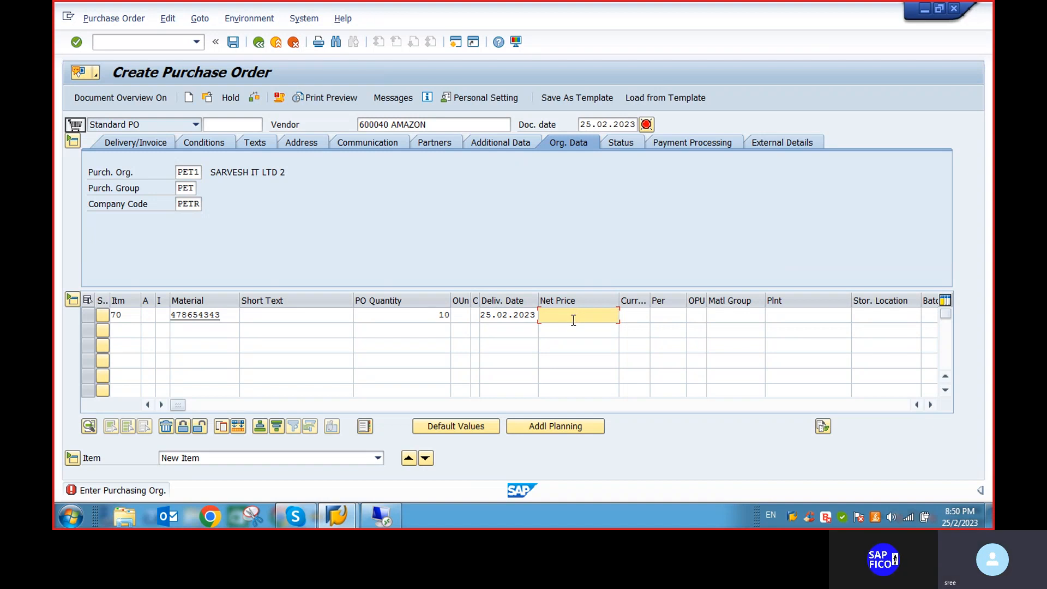
text(1)
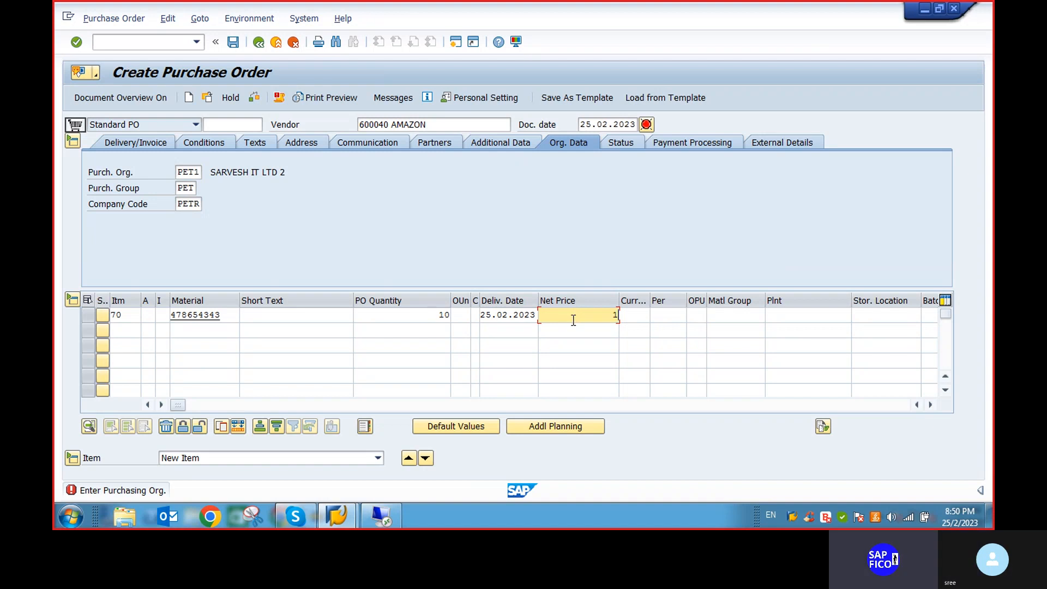
text(0000)
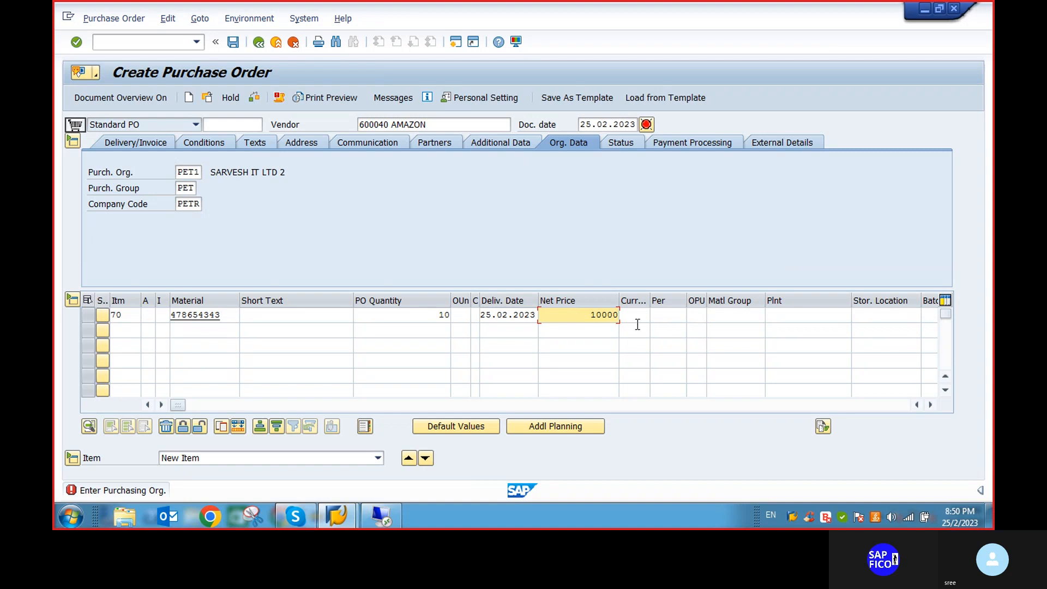
click(645, 315)
text(INR)
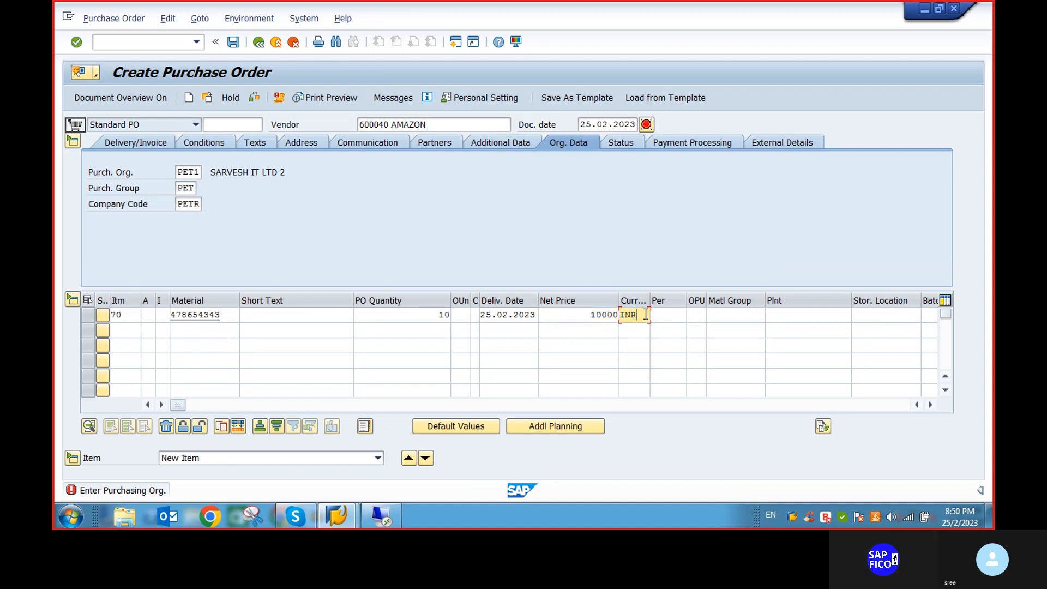
Assign material group 00103, plant PET1 and storage location PET1 to item 70 and validate the entries
click(730, 314)
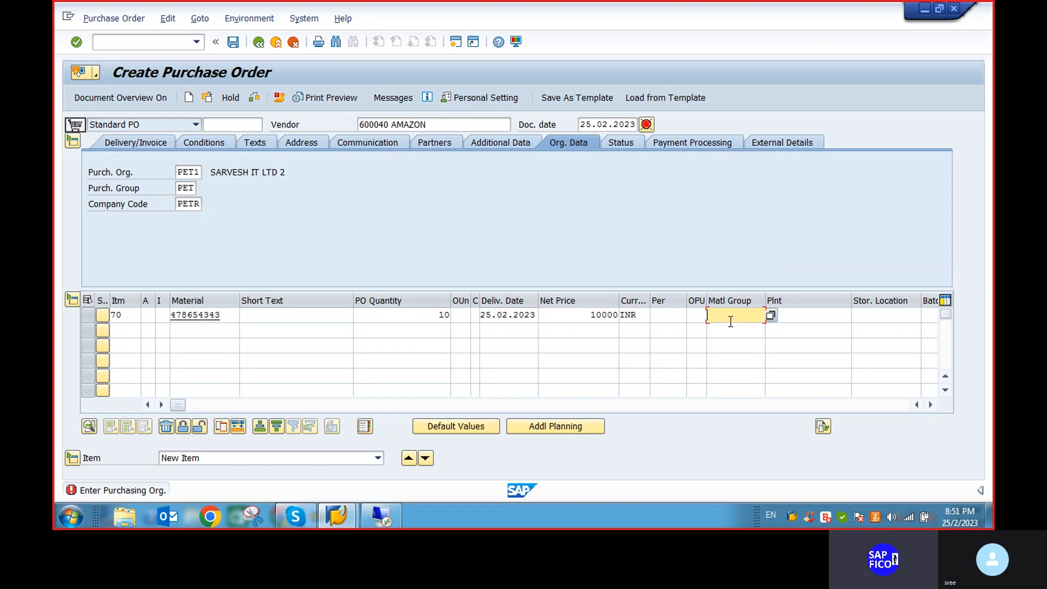
text(0)
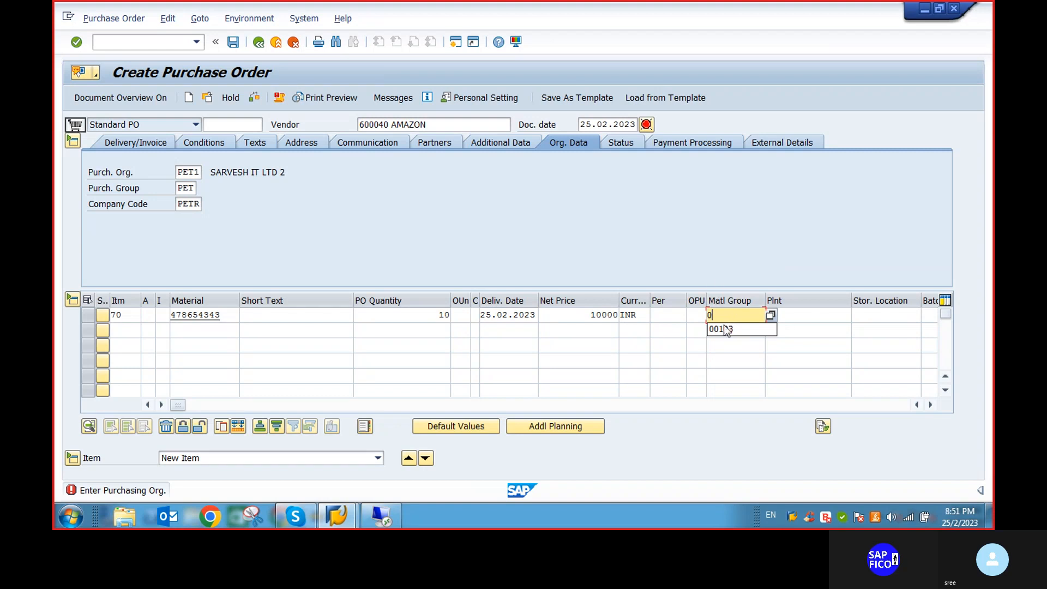
click(725, 329)
click(794, 315)
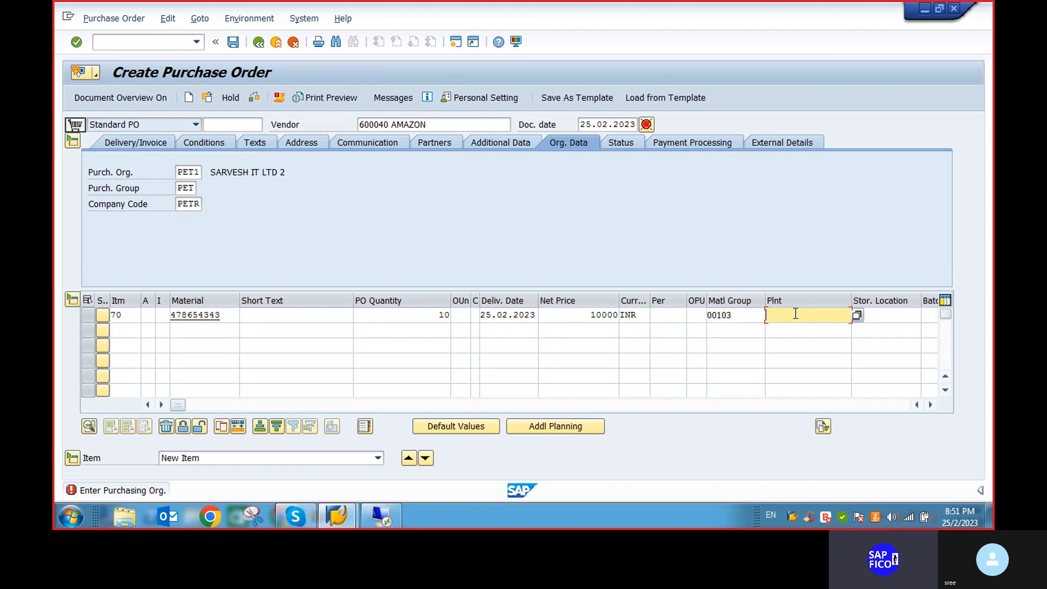
text(P)
click(781, 329)
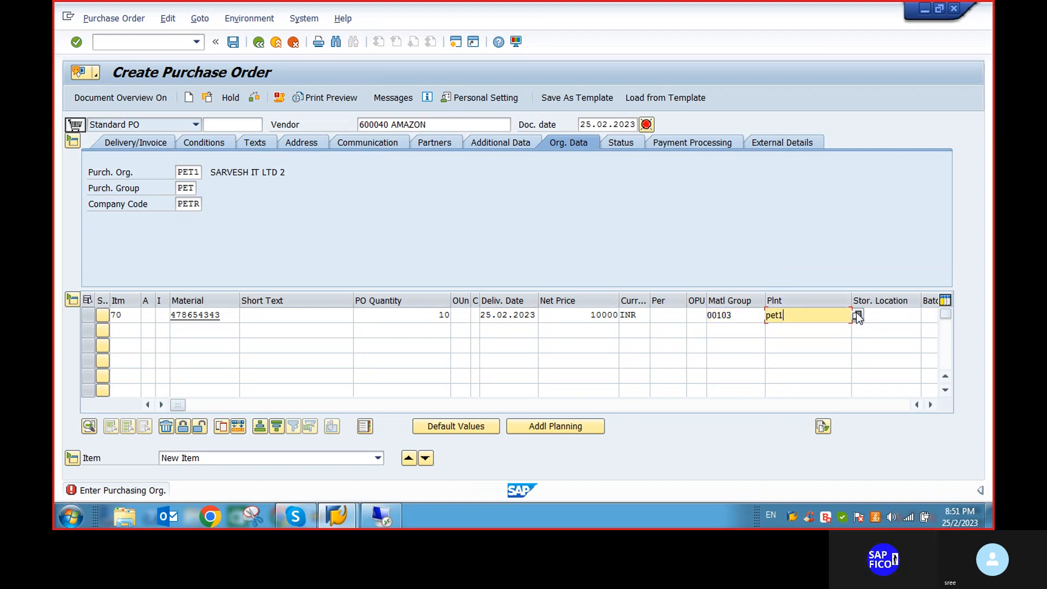
click(878, 312)
text(P)
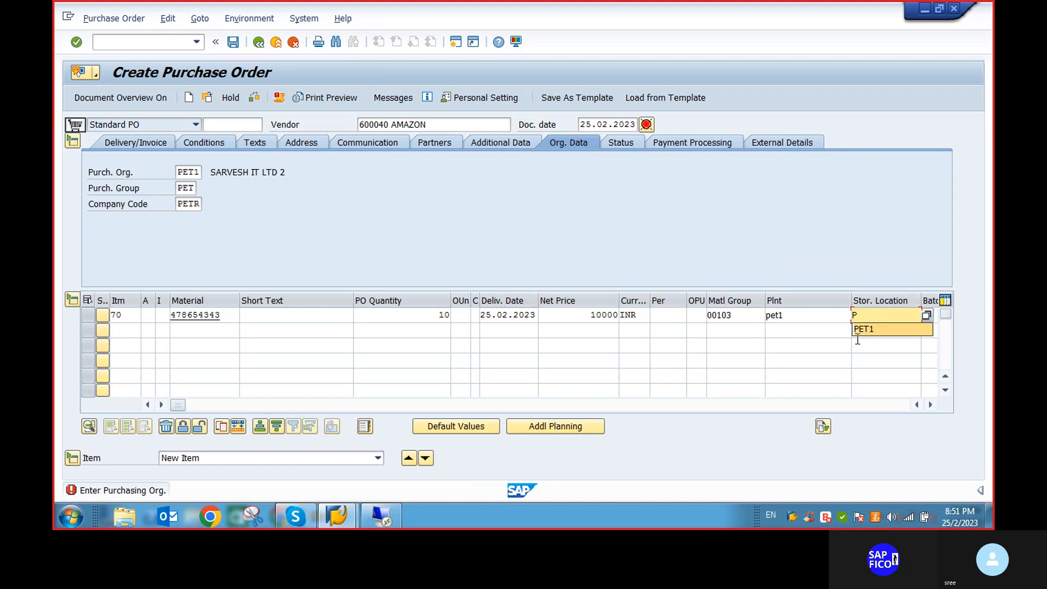
click(862, 329)
key(Return)
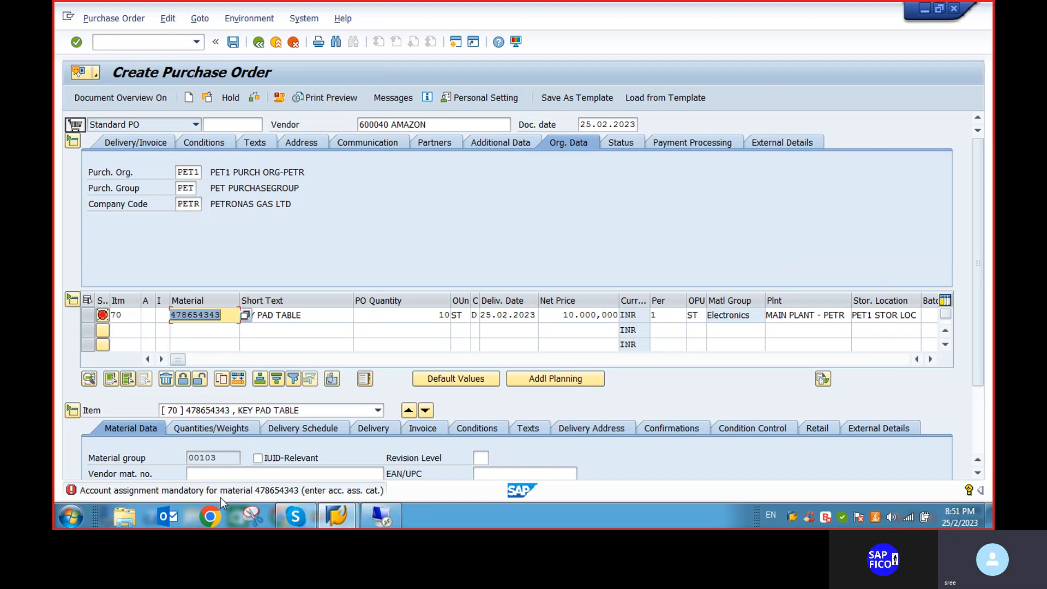
Read the detailed explanation of the account assignment error, and close it
double_click(263, 490)
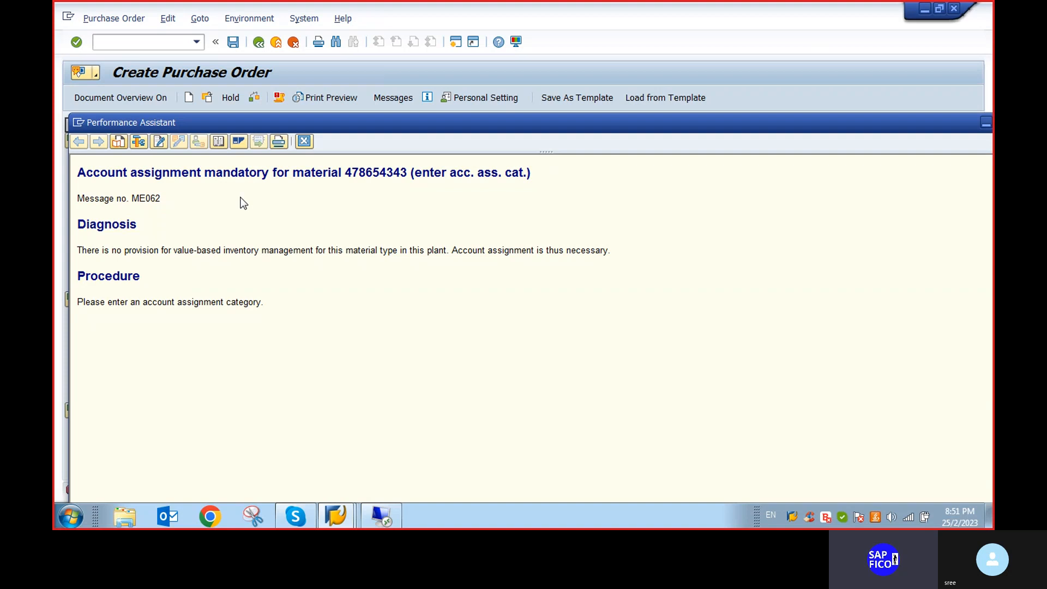
click(302, 143)
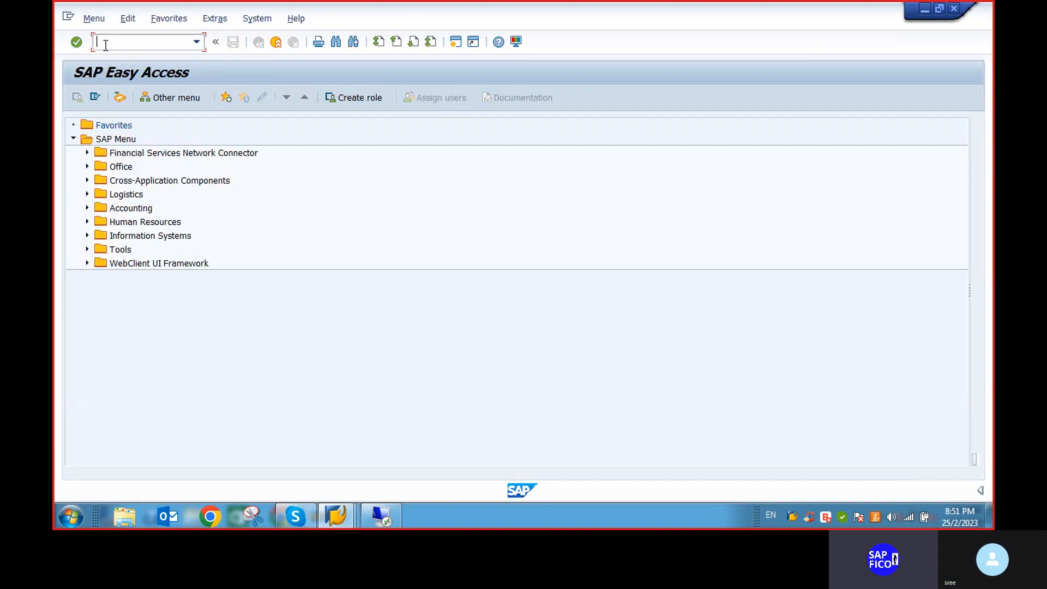
Start transaction SE16N from SAP Easy Access and load the selection fields of table MARA
text(SE16)
text(N)
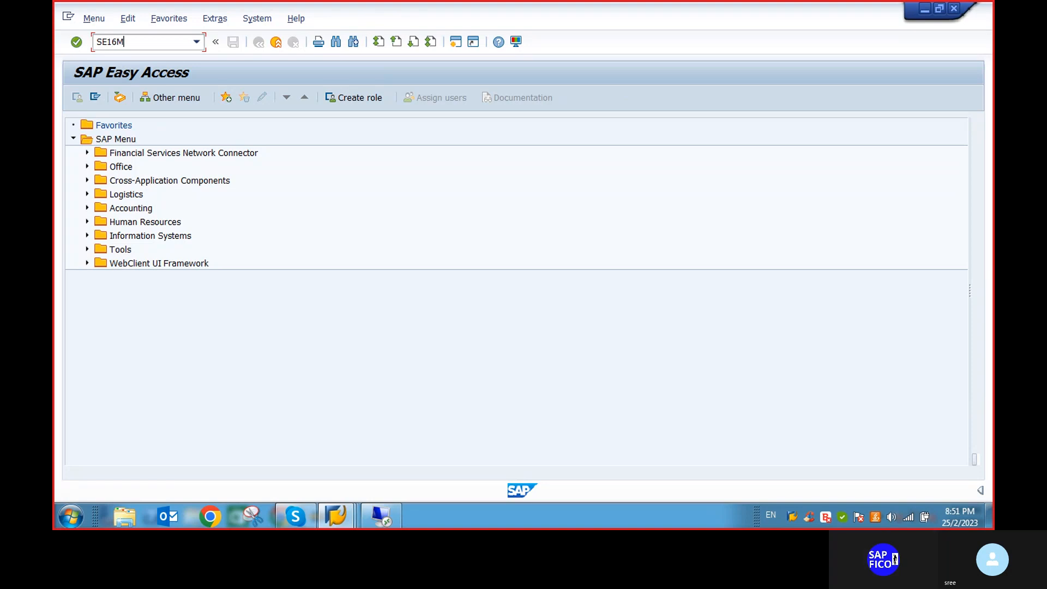
key(BackSpace)
text(N)
key(Return)
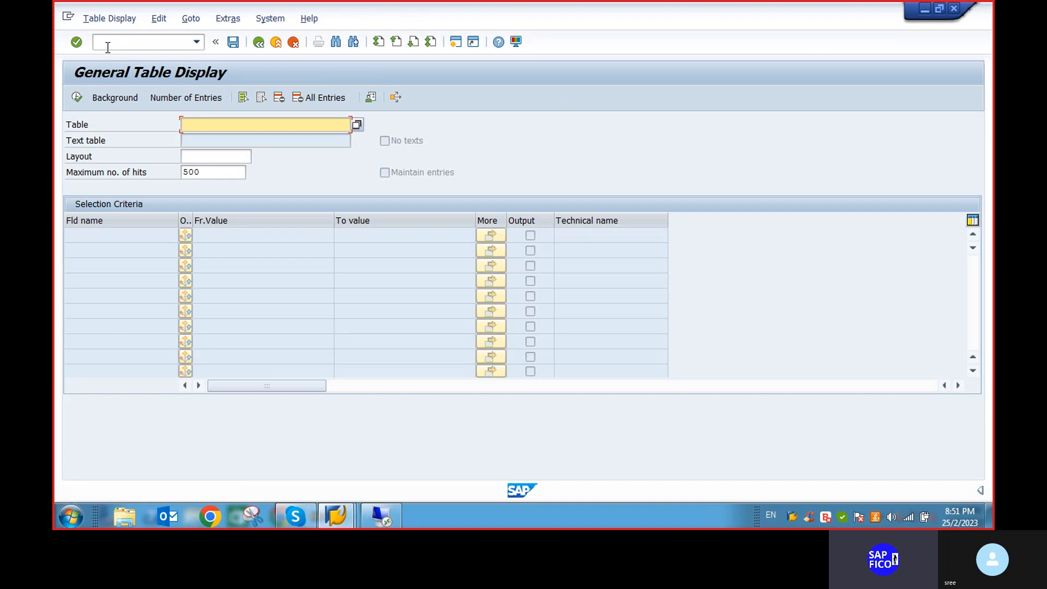
text(MA)
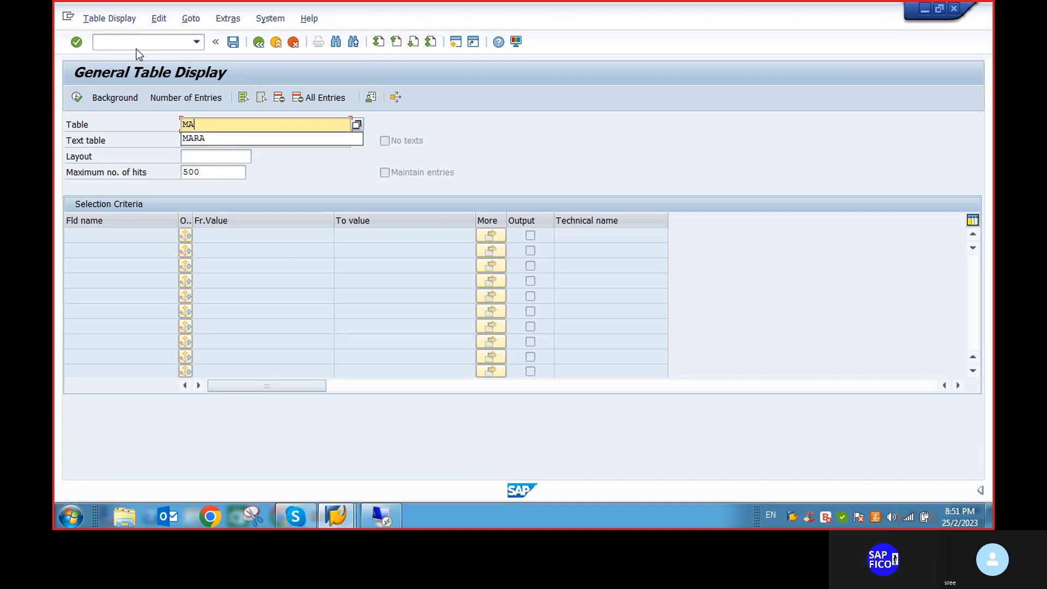
click(207, 138)
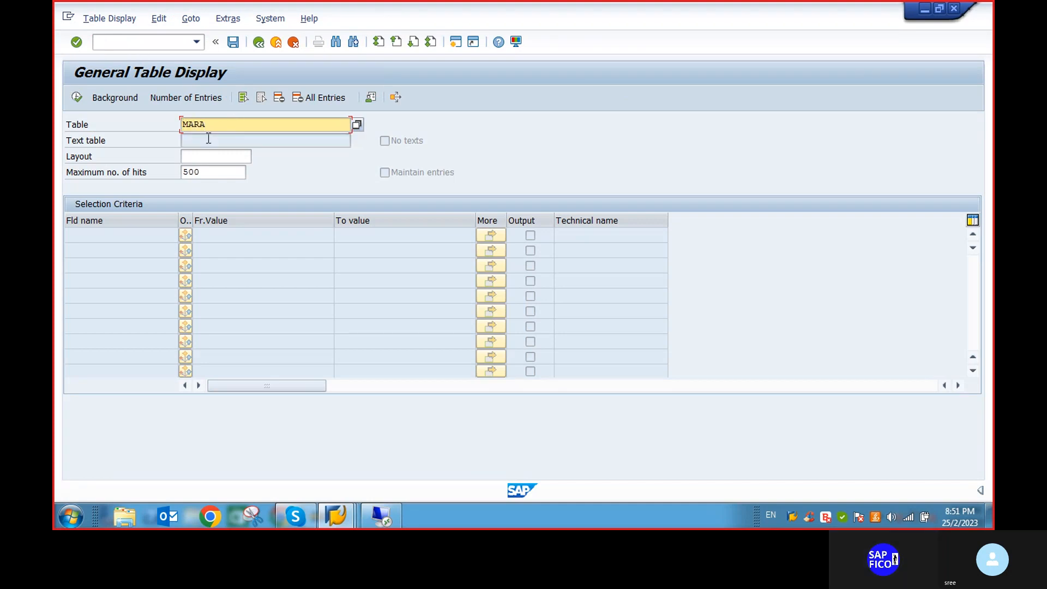
key(Return)
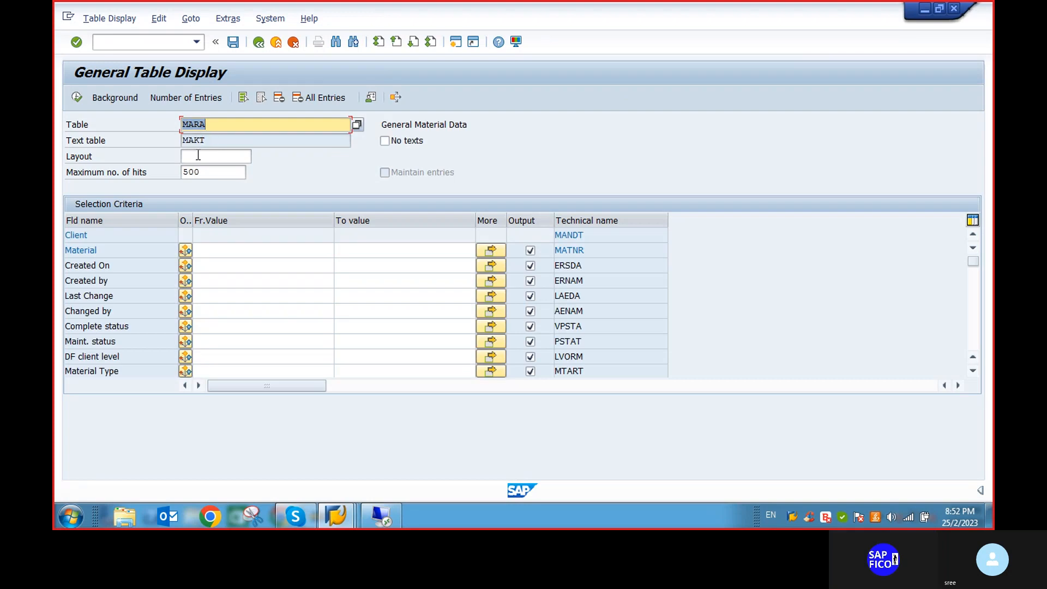
Restrict the MARA selection criteria to material 478654343
click(216, 252)
text(4)
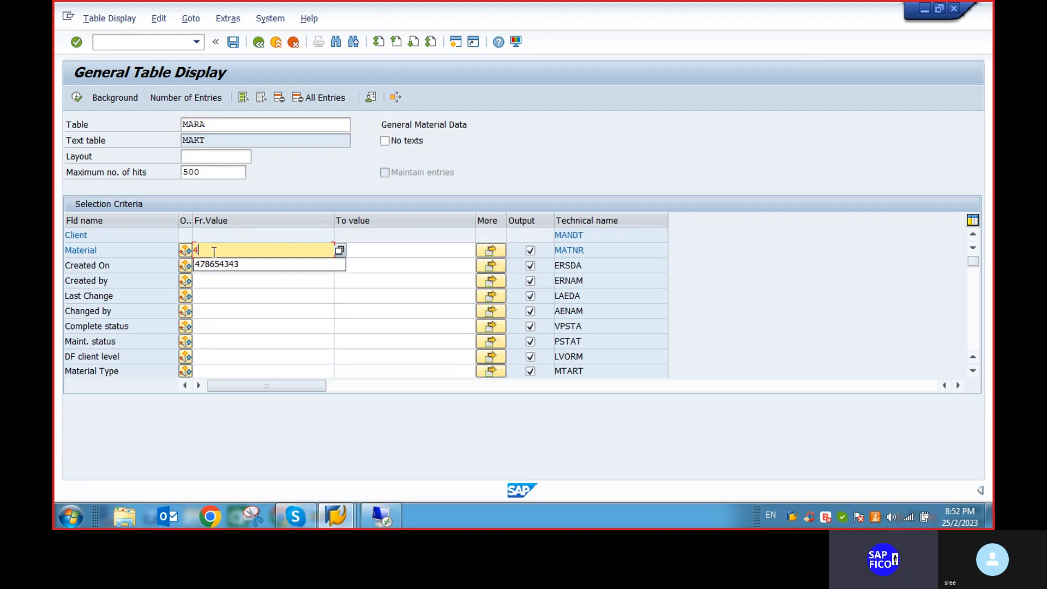
click(216, 266)
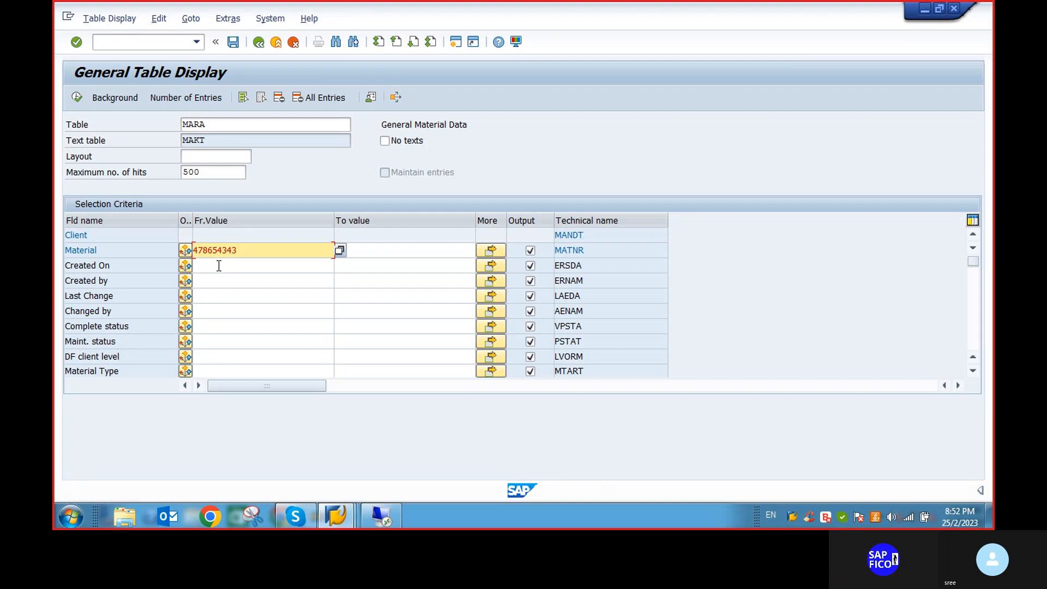
key(Return)
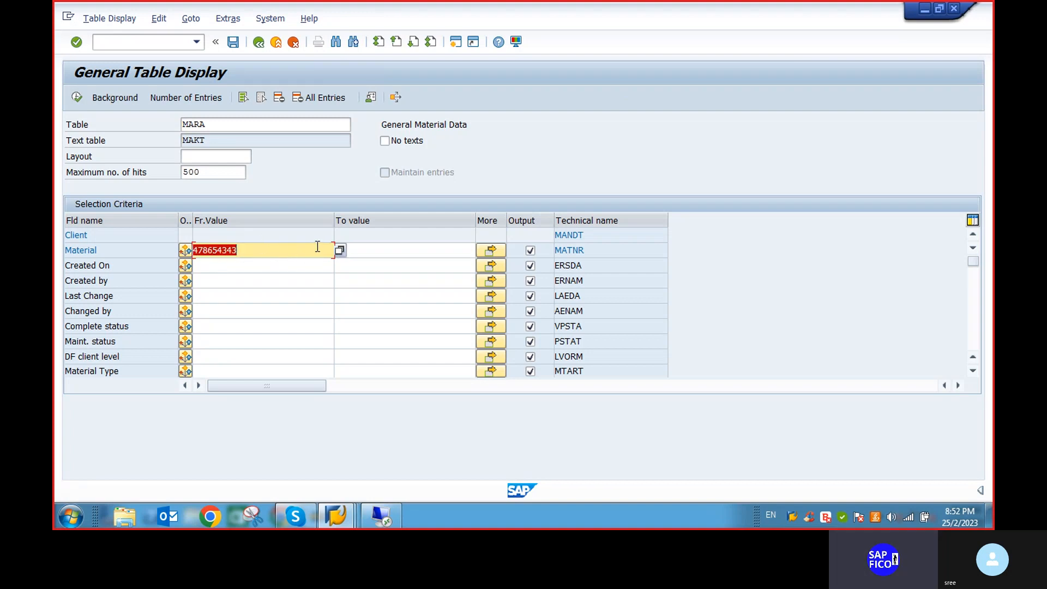
Run the MARA selection to display the table entry for the material
click(77, 97)
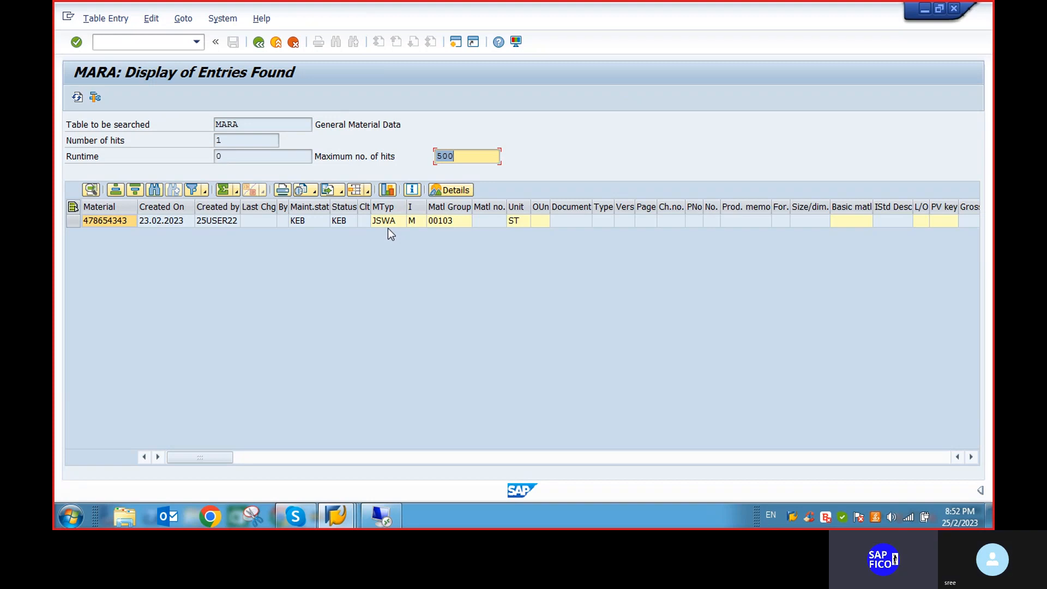
Open a new session and call up material 478654343 in transaction MM02
click(456, 42)
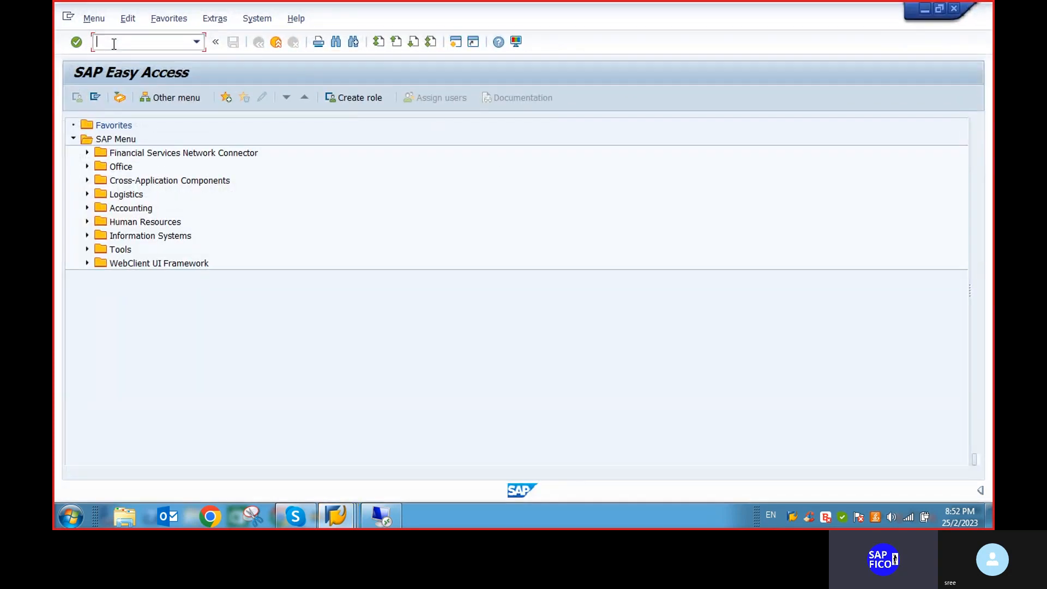
text(mm01)
key(Return)
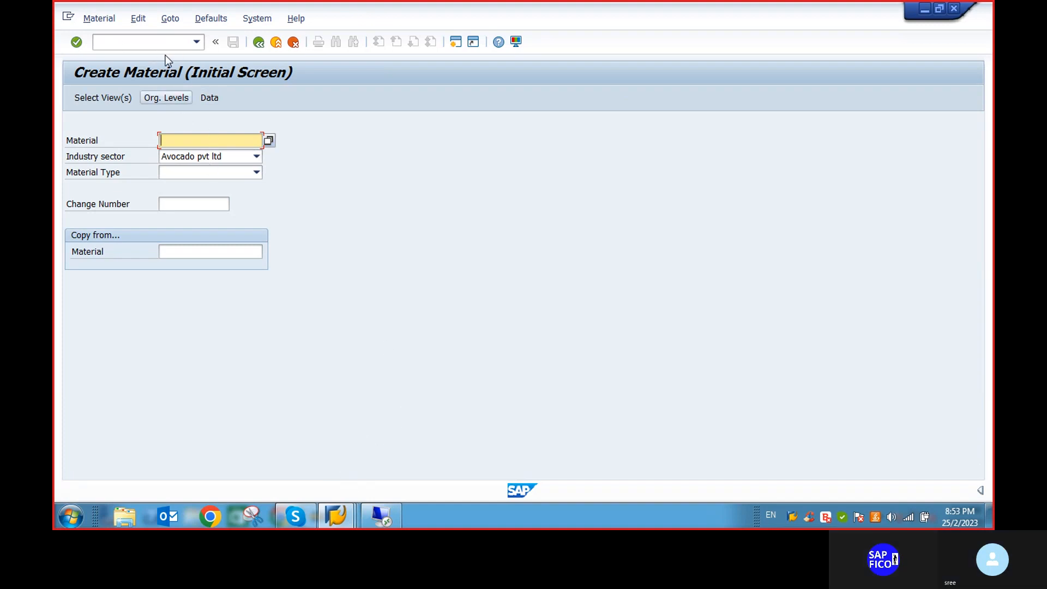
click(149, 41)
text(/NMM02)
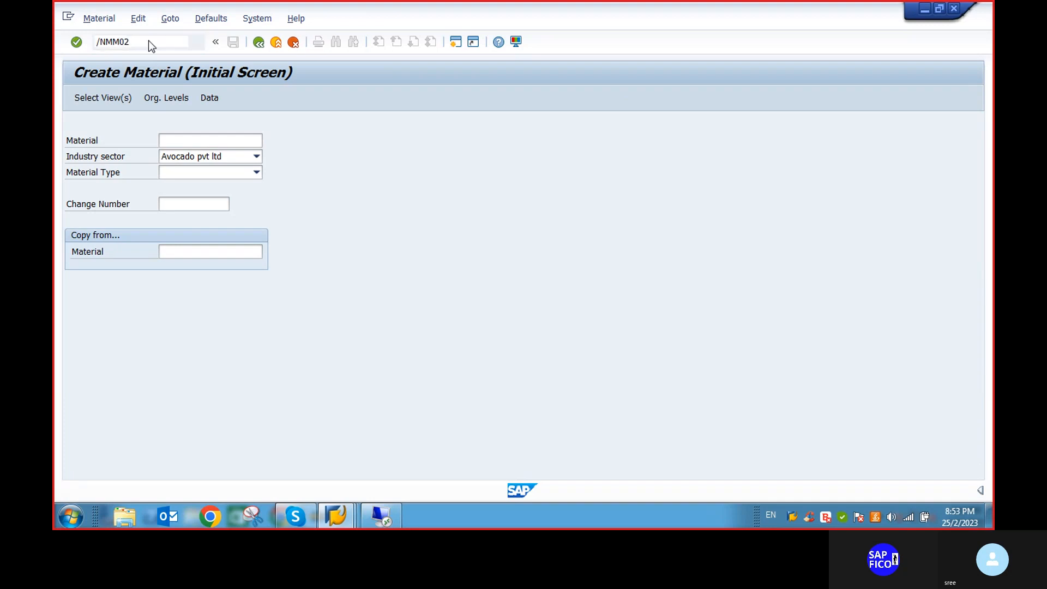
key(Return)
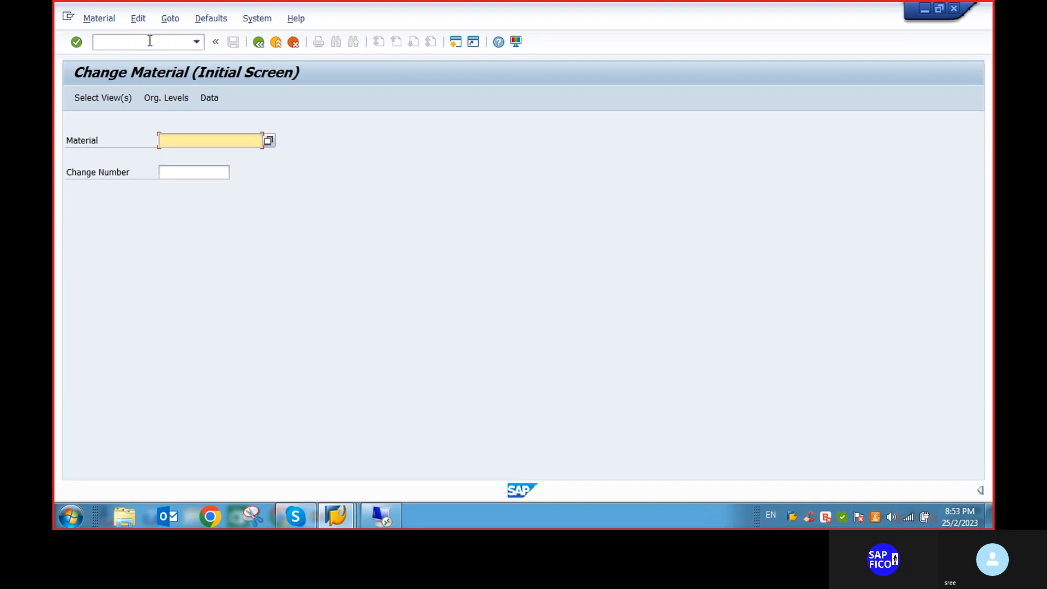
text(4)
click(187, 153)
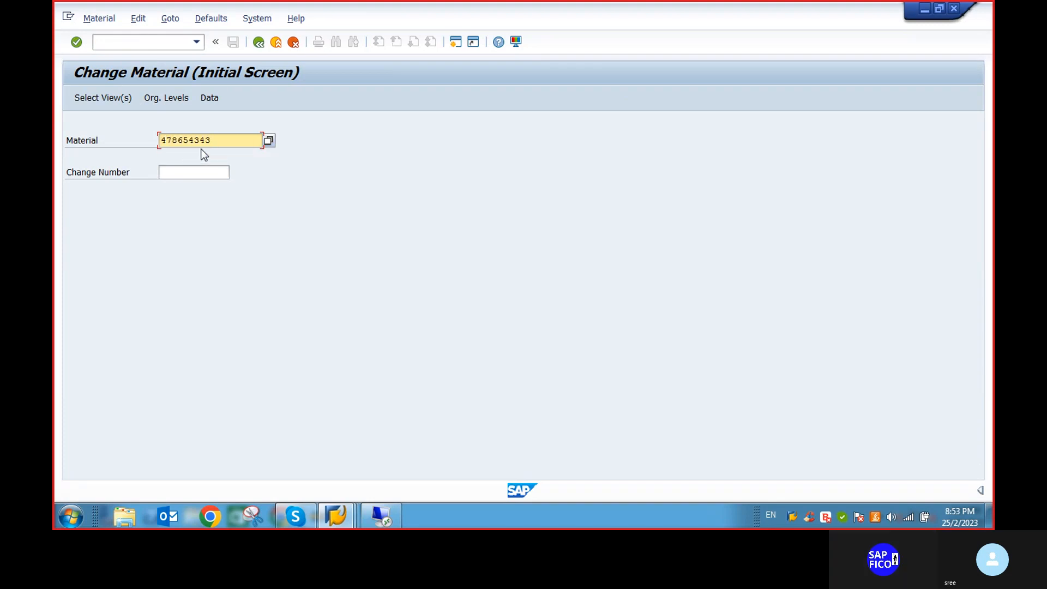
key(Return)
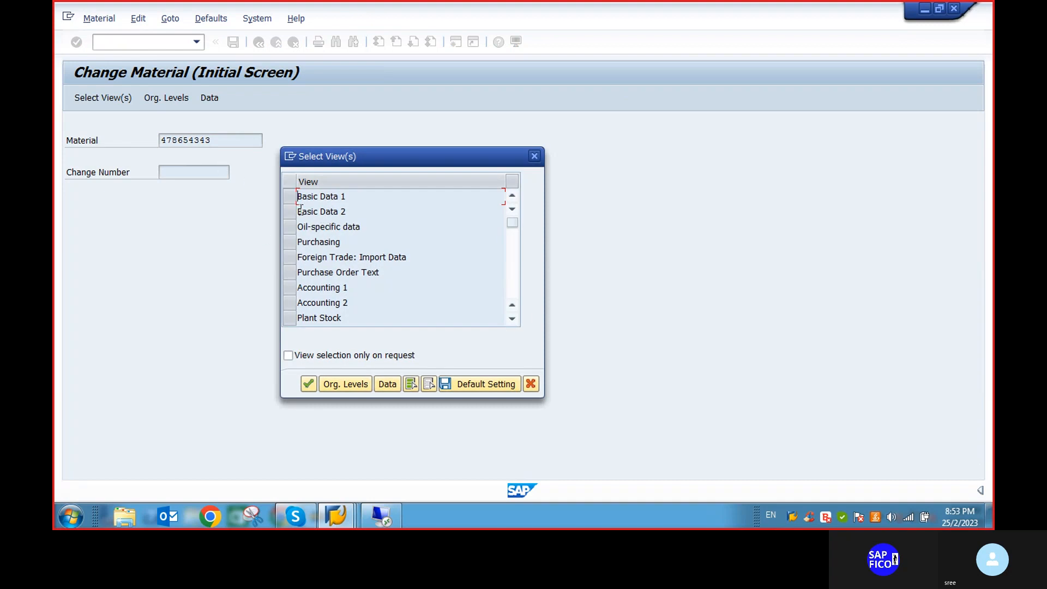
Select the views Basic Data 1, Basic Data 2, Purchasing, Accounting 1 and Accounting 2 for the material, and confirm the selection
click(289, 196)
click(288, 212)
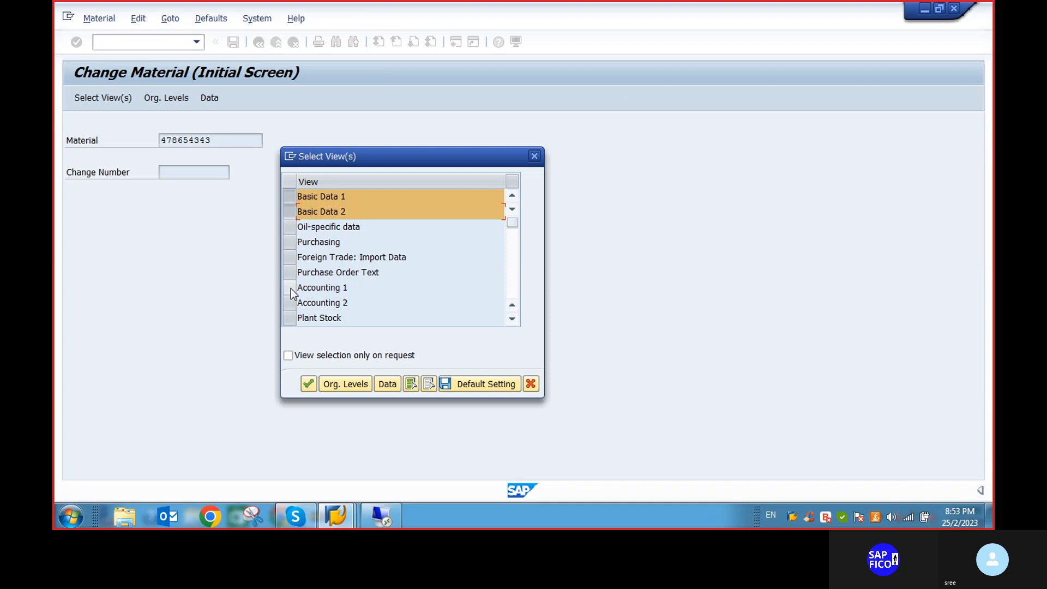
click(289, 241)
click(289, 288)
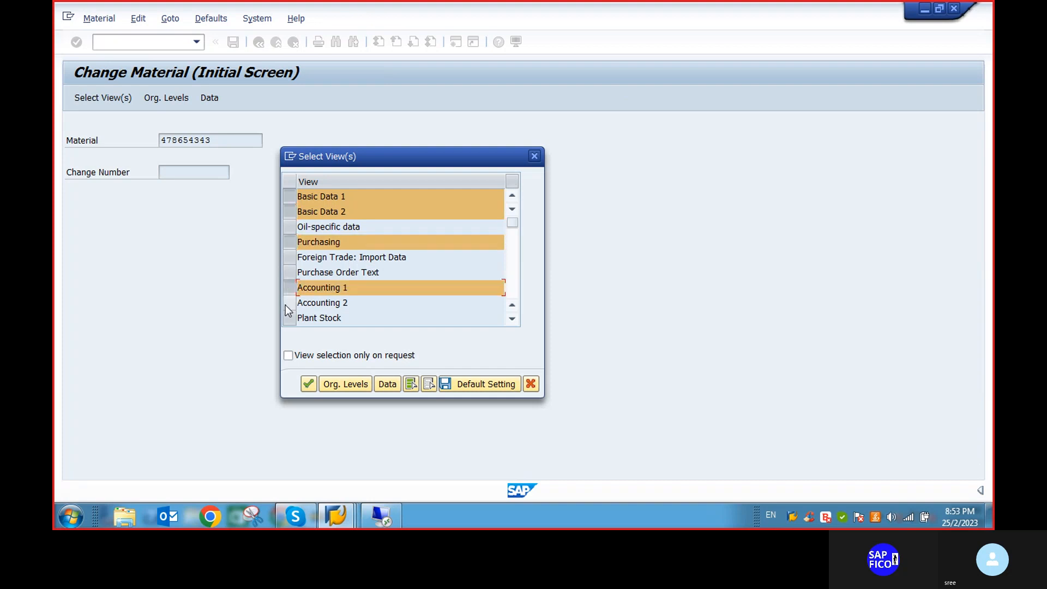
click(289, 302)
click(512, 319)
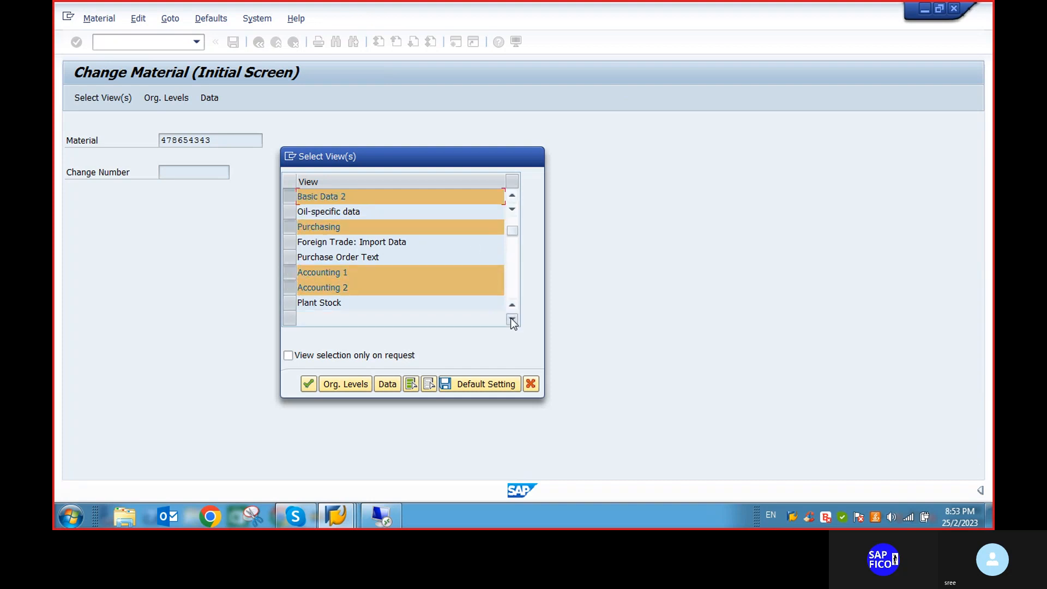
click(512, 319)
click(307, 384)
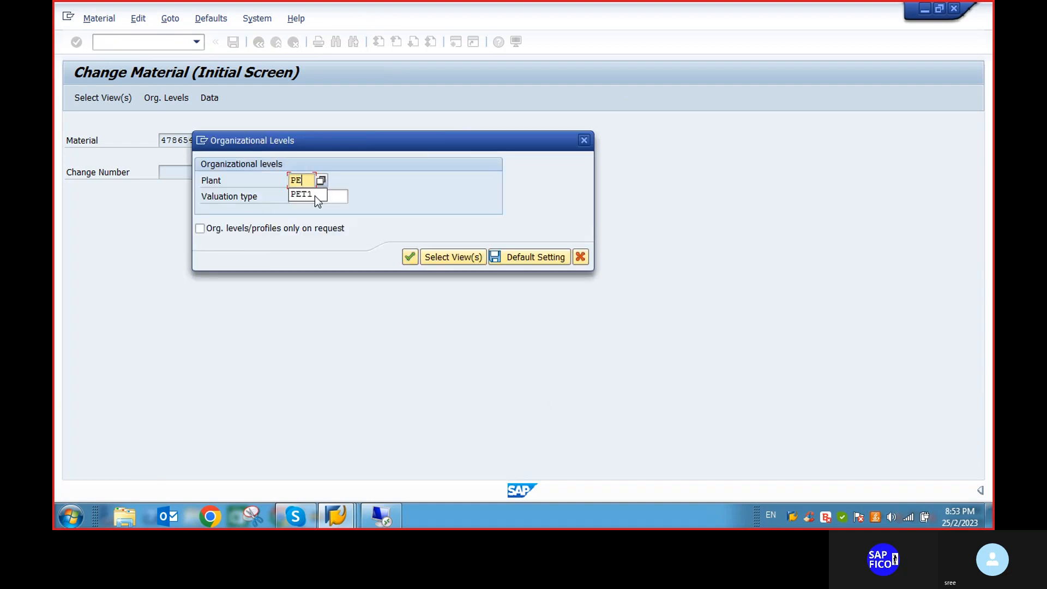
Set the organizational level to plant PET1 and open the material master for change
text(PE)
click(313, 194)
click(409, 257)
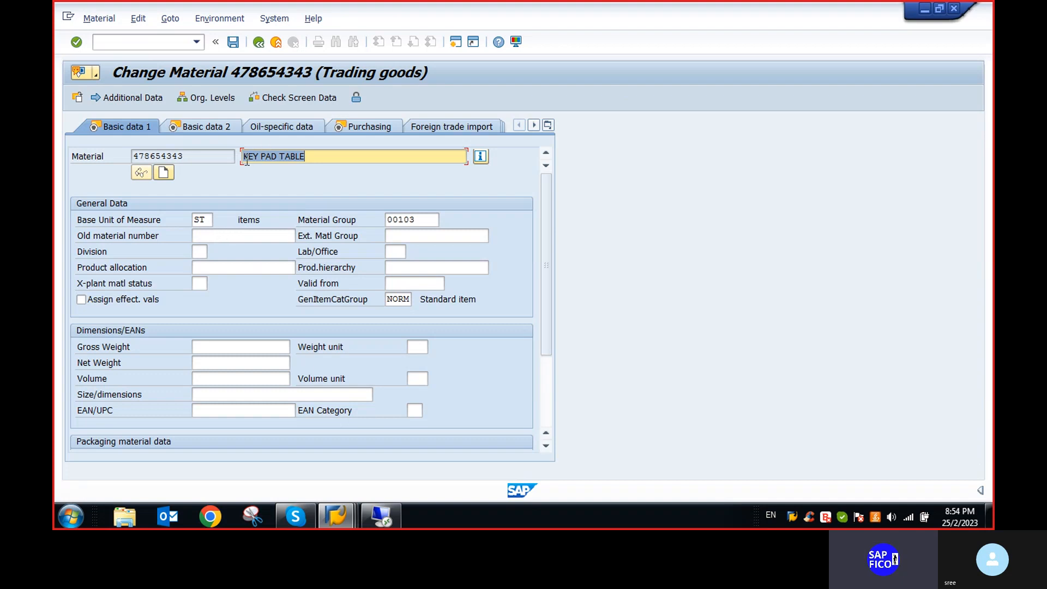
Review the Basic data 2, Purchasing and Accounting 1 views of the material master
click(215, 126)
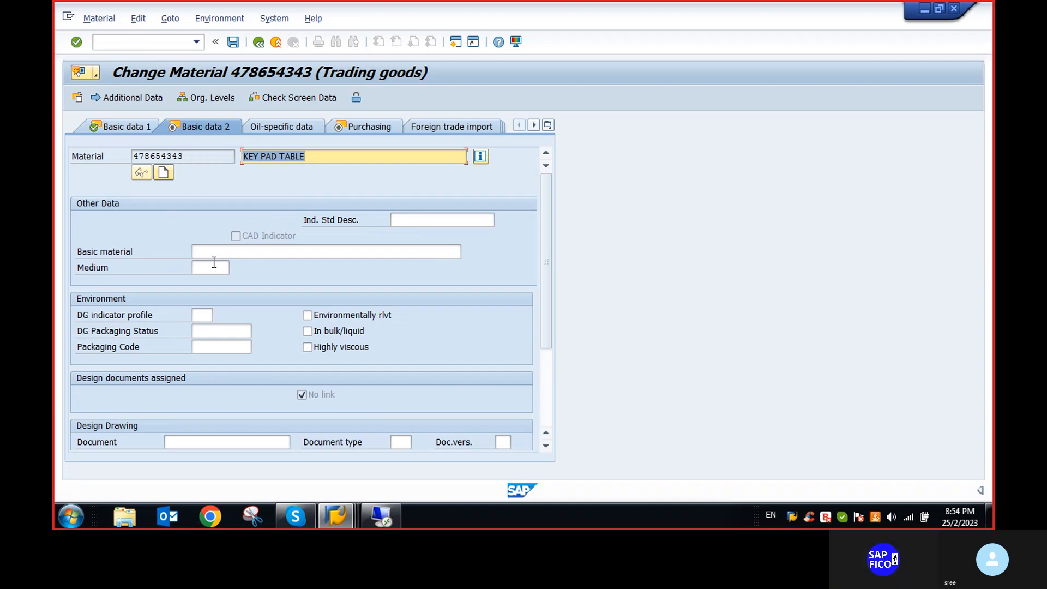
click(364, 126)
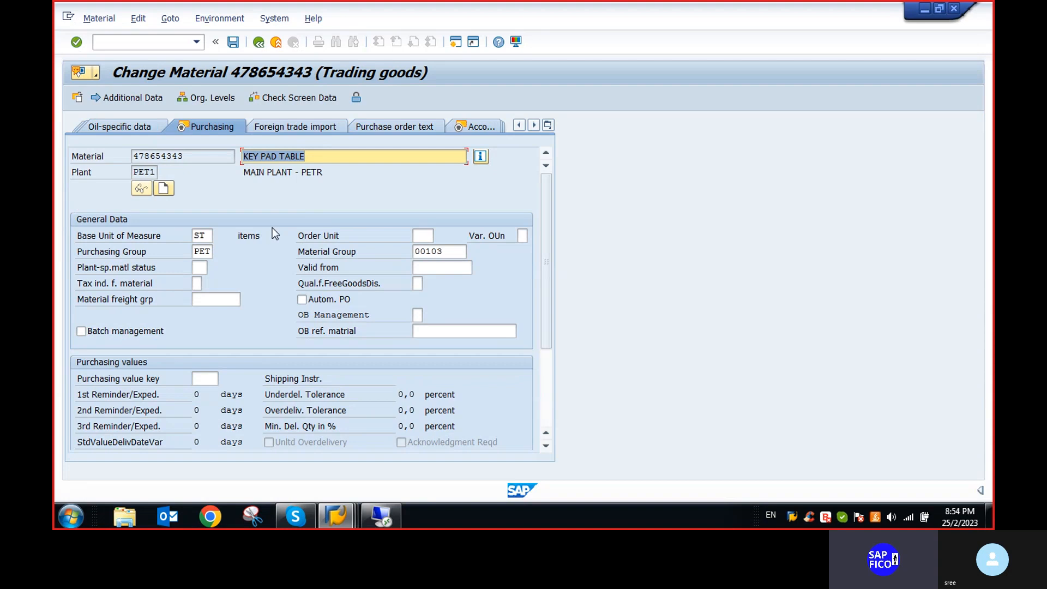
click(474, 127)
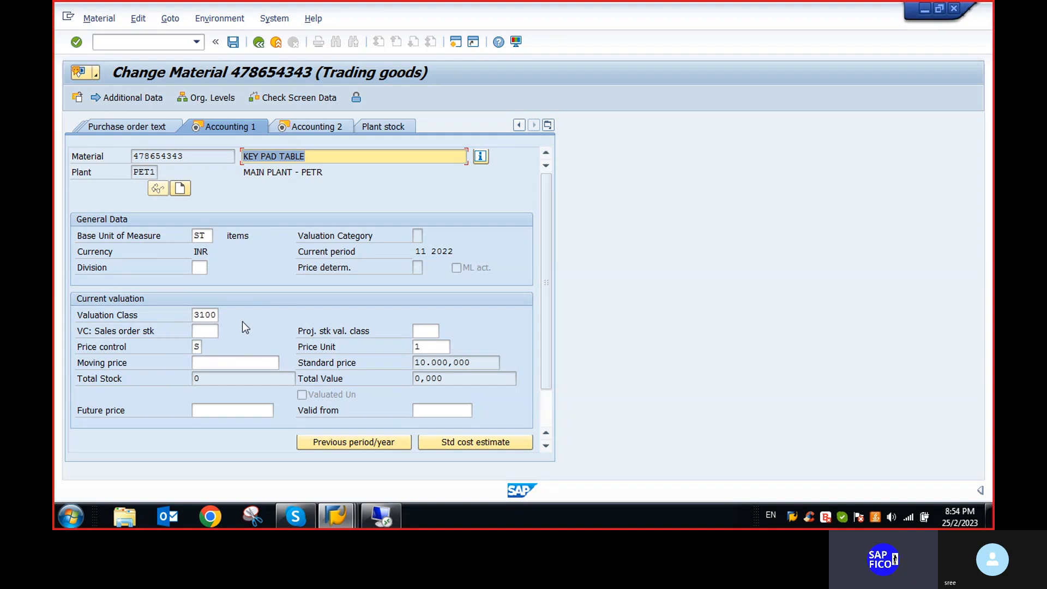
Return to the purchase order session, abandon the current order and restart transaction ME21N
click(341, 519)
click(315, 459)
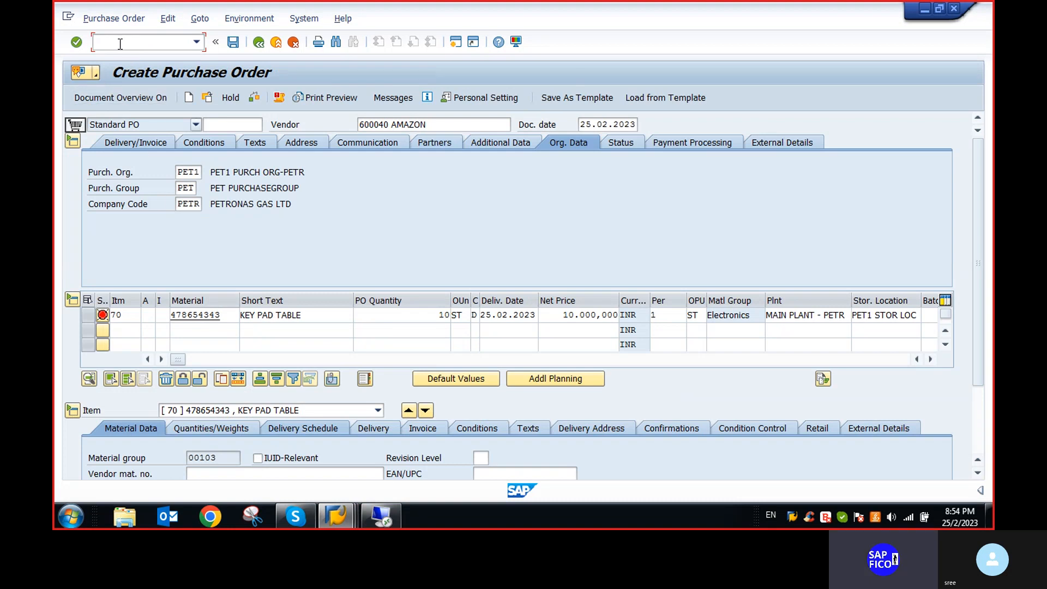
text(/N)
key(Return)
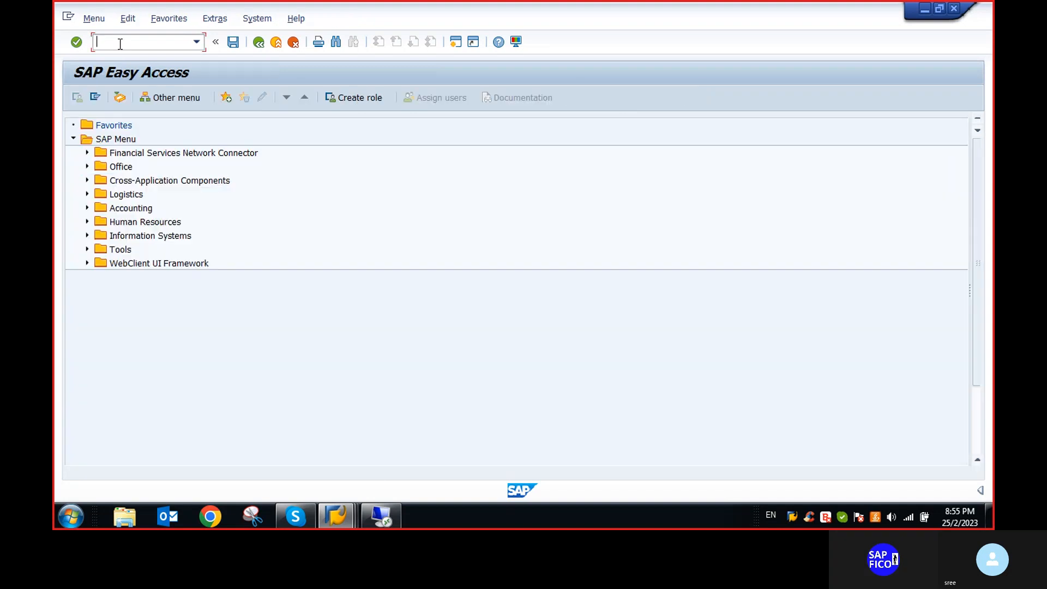
text(M)
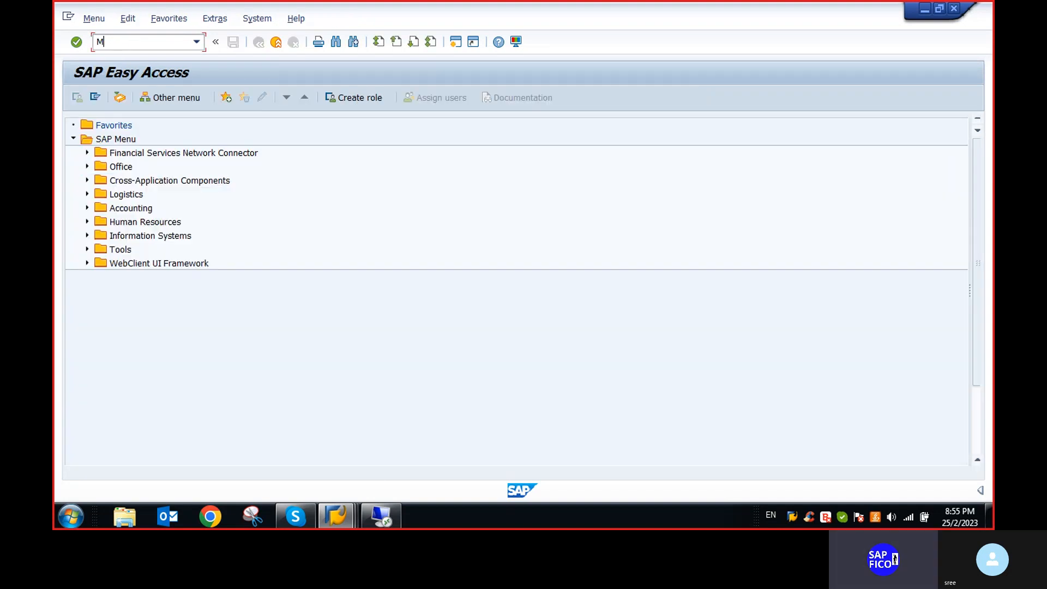
text(E21N)
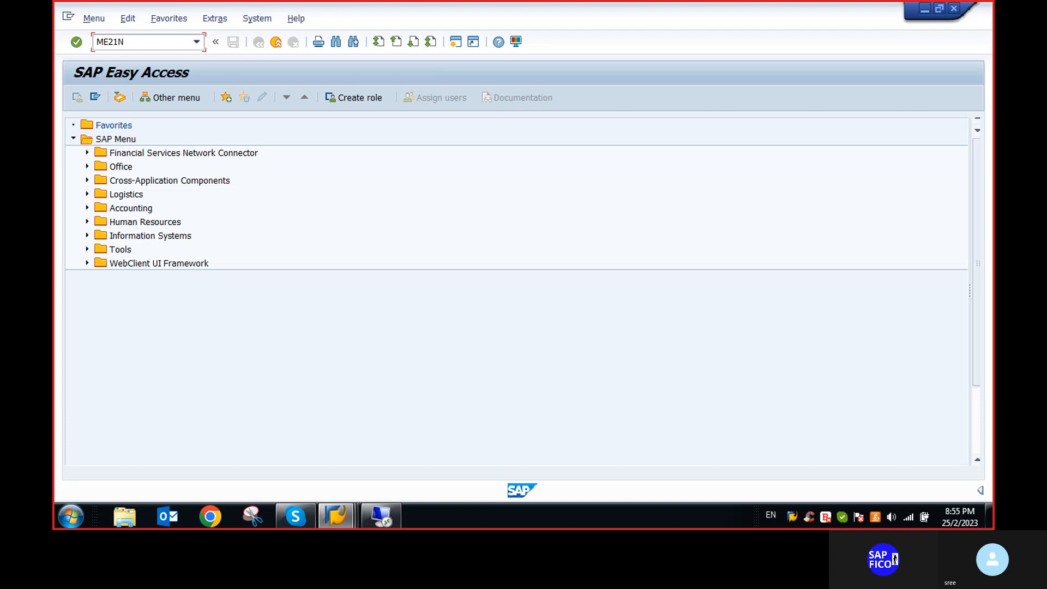
key(Return)
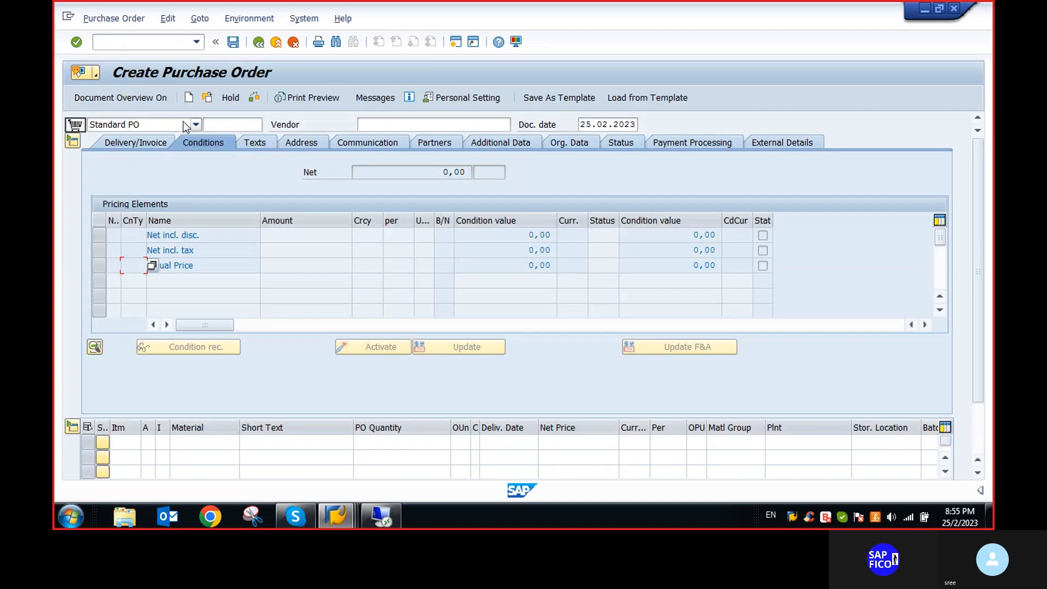
Select Standard PO as the order type, and open and close the vendor search help
click(196, 124)
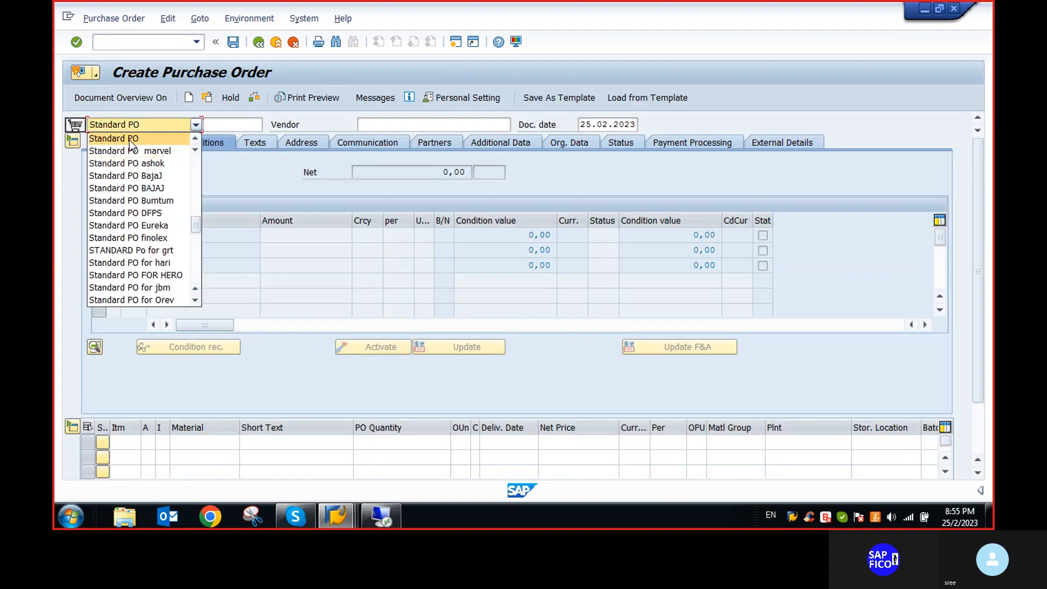
click(130, 142)
click(396, 124)
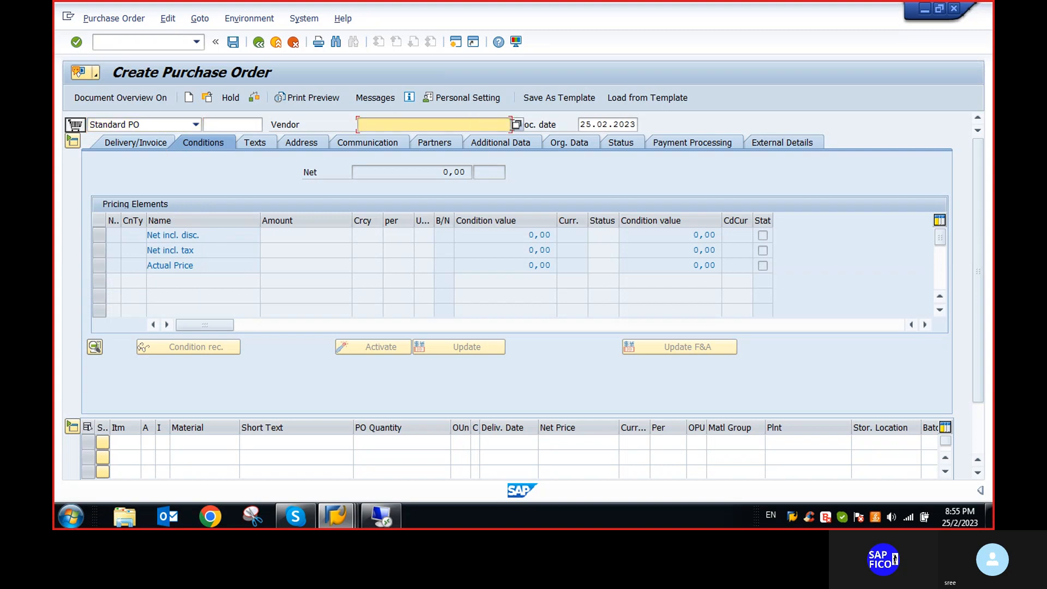
click(515, 124)
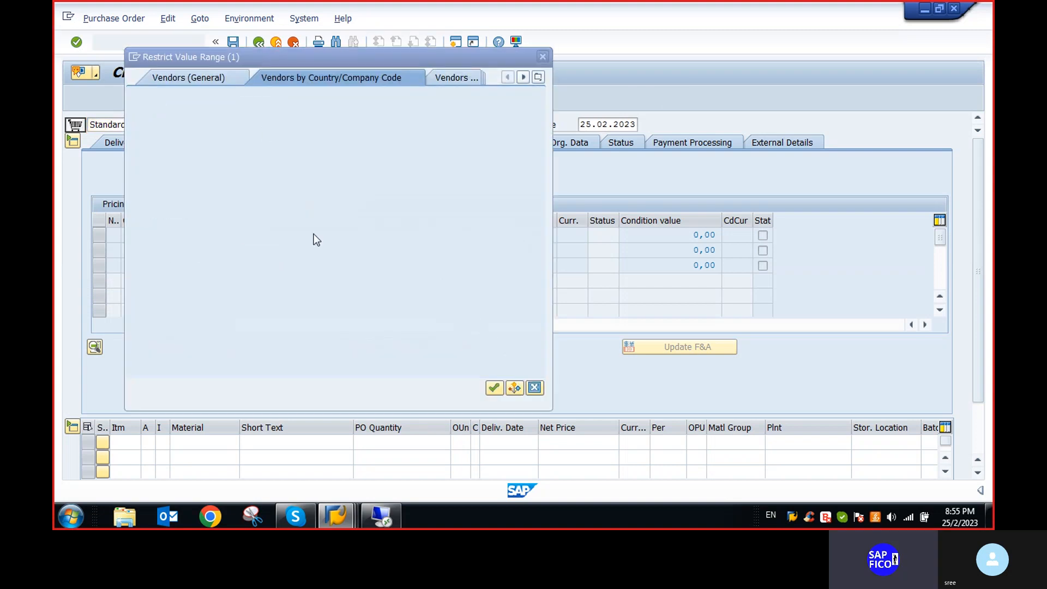
click(539, 59)
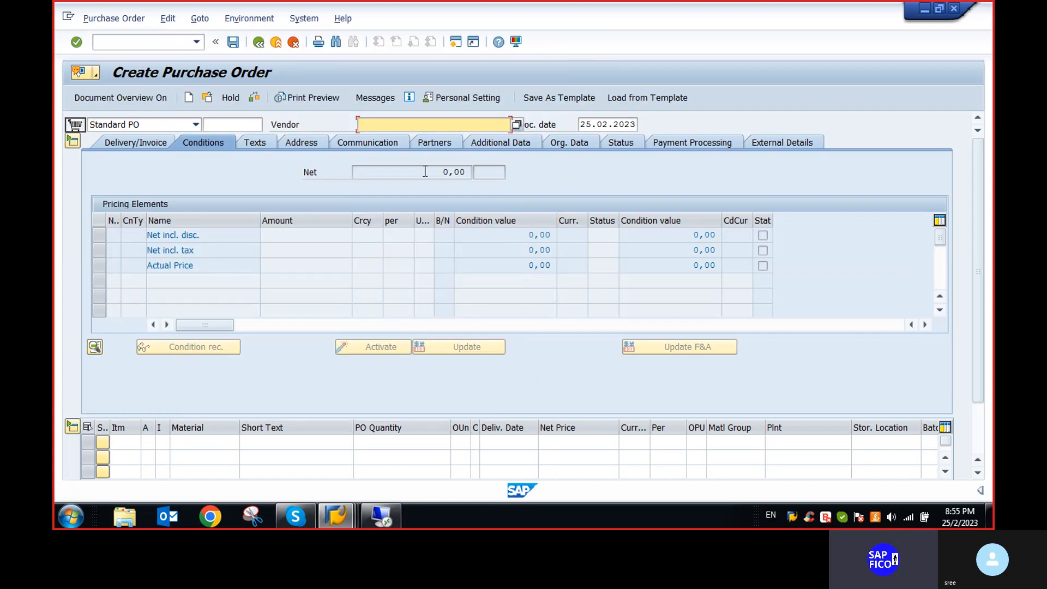
Check the material's MARA entry in its session, and start transaction OMS2 in the Change Material session
click(331, 516)
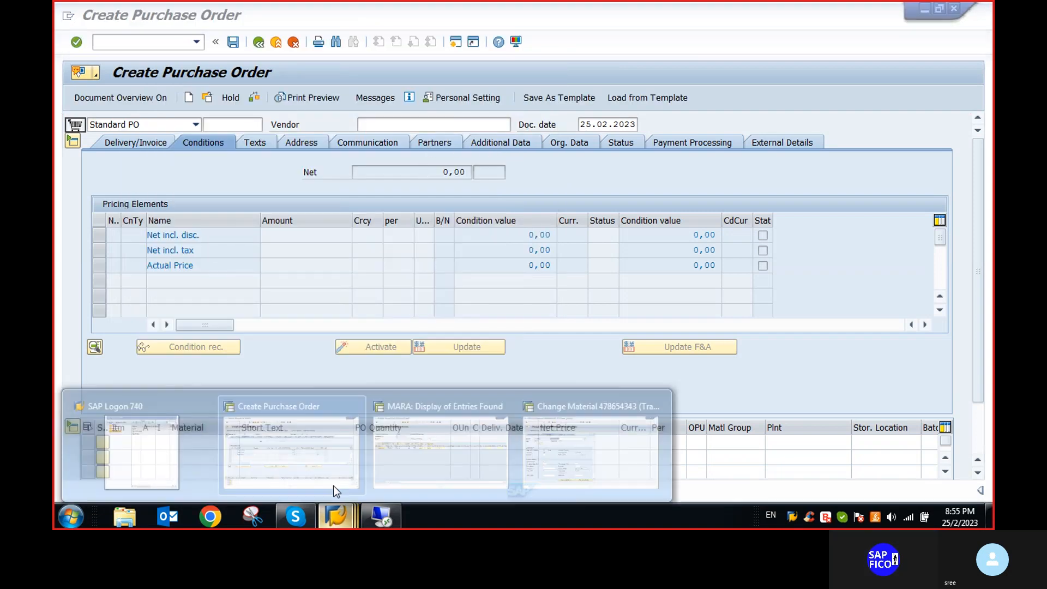
click(403, 439)
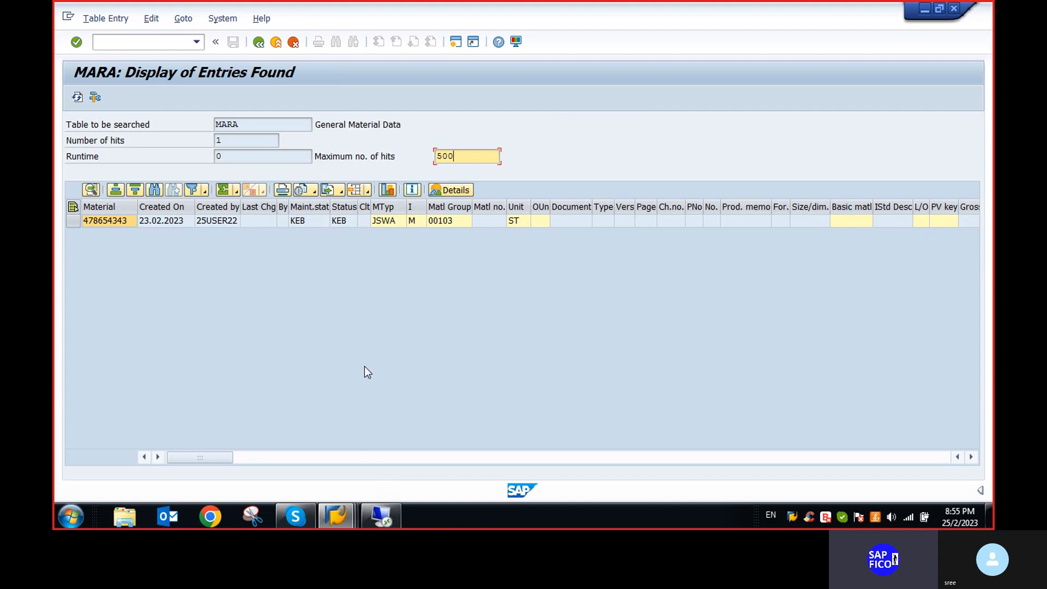
click(336, 515)
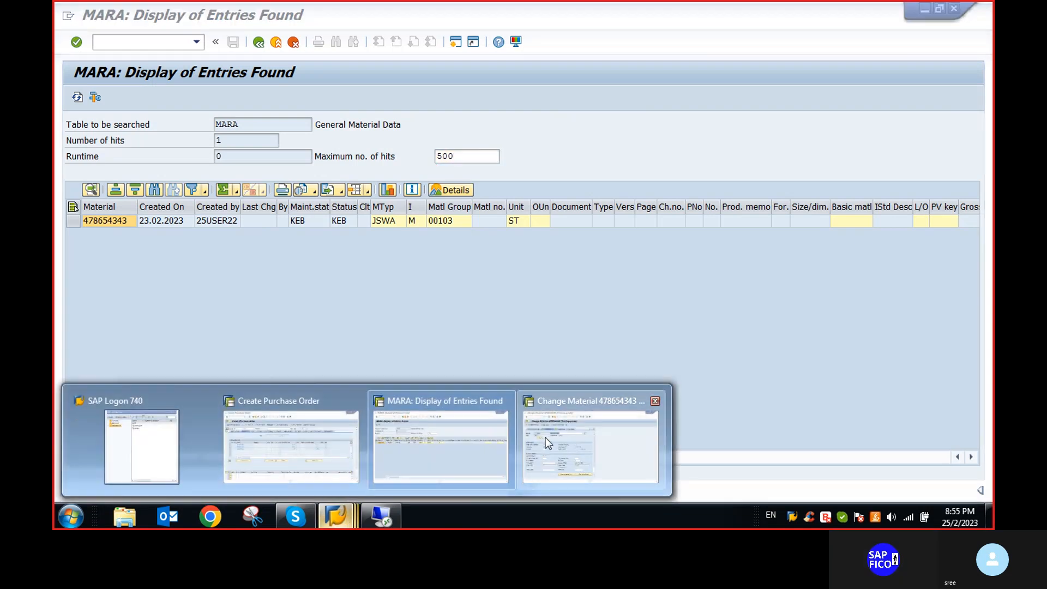
click(545, 437)
click(119, 44)
text(/)
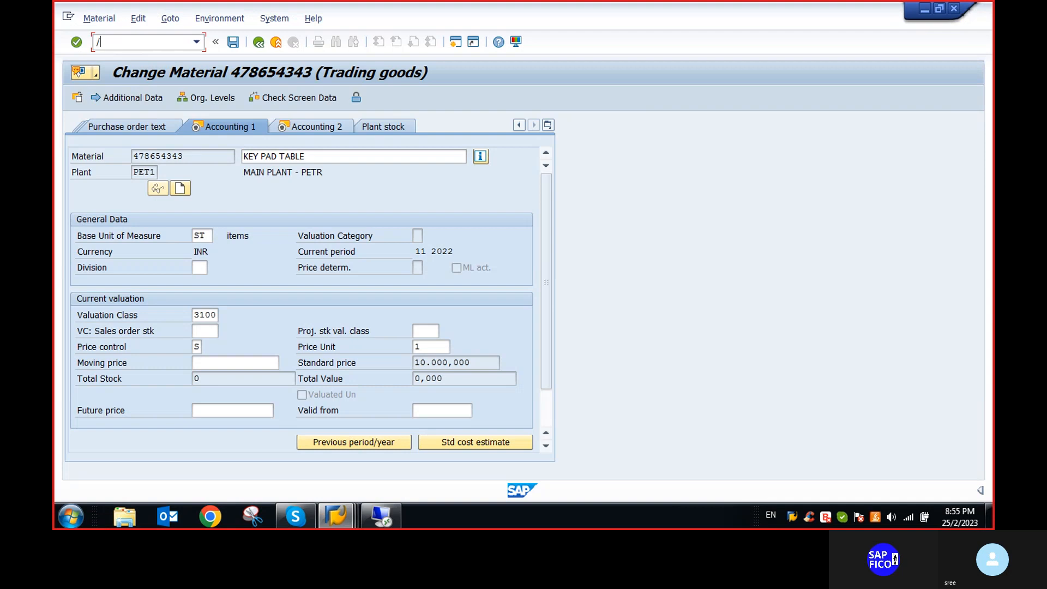
text(NOMS2)
key(Return)
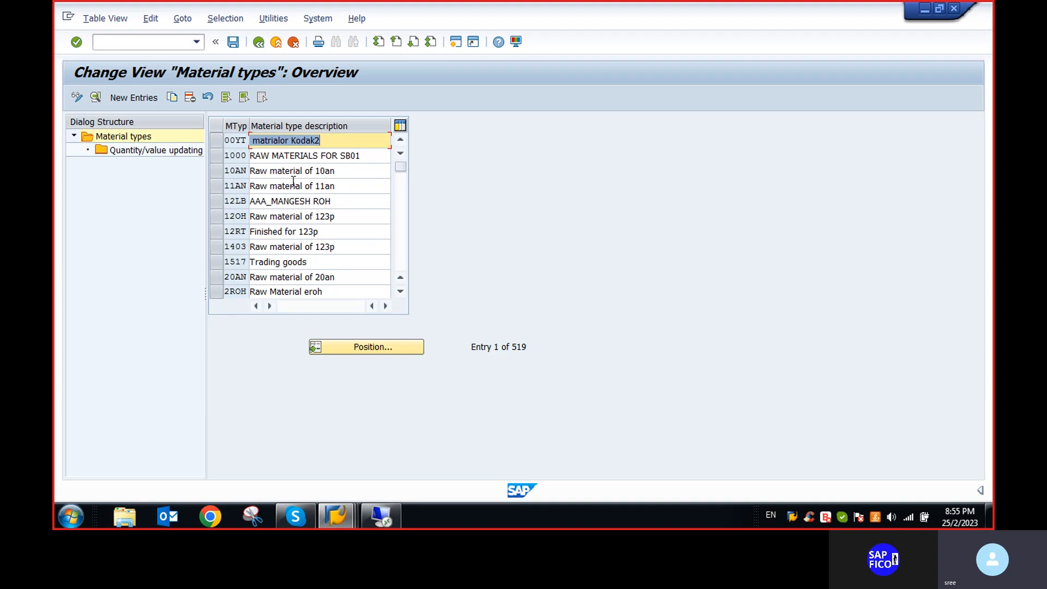
Look through the material types list for type JSWA
scroll(293, 180, down, 3)
scroll(293, 177, down, 8)
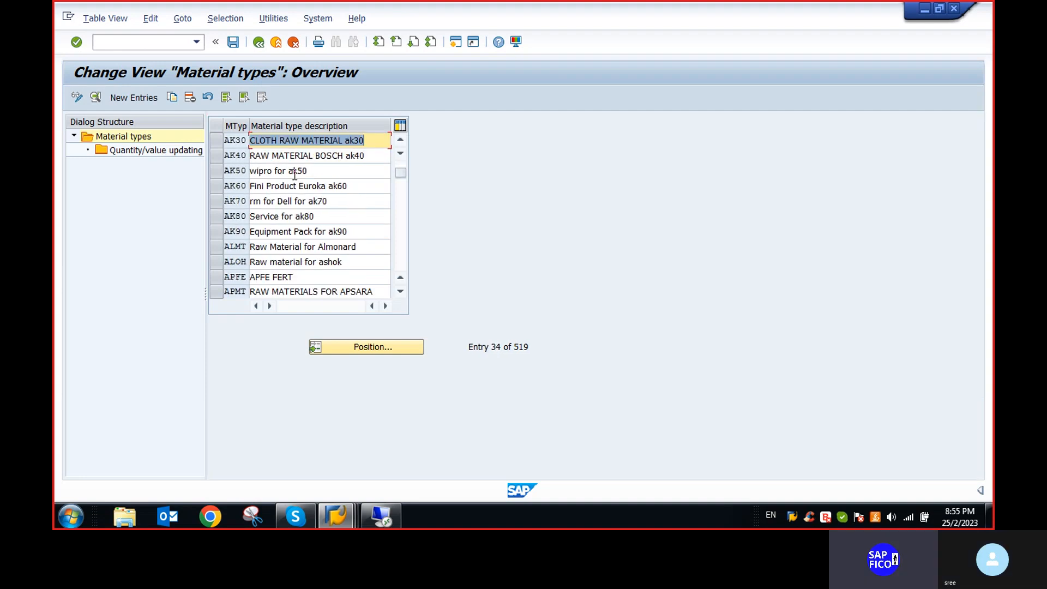
scroll(295, 176, down, 8)
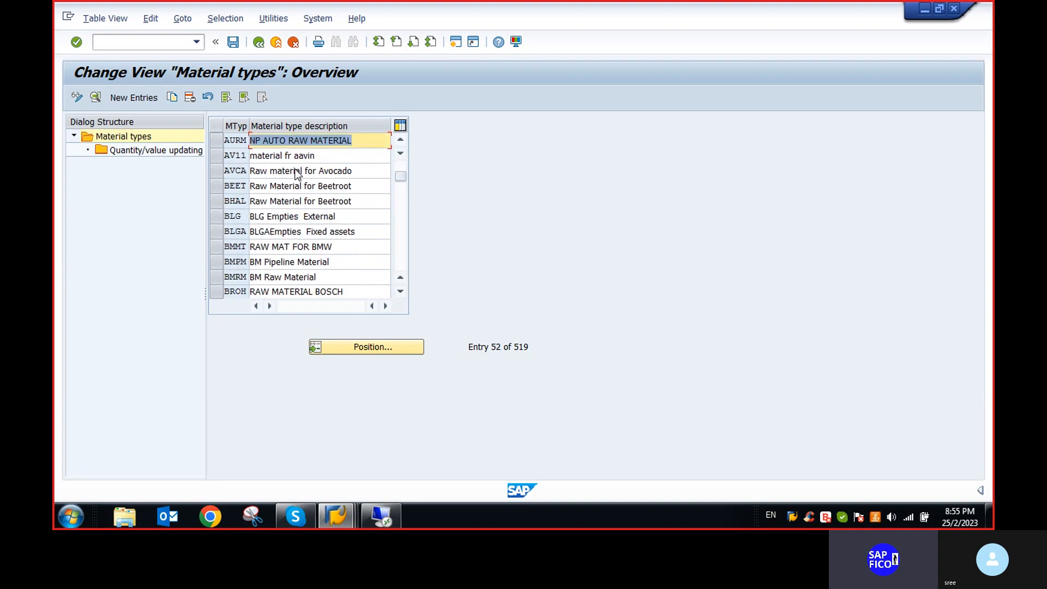
scroll(295, 169, down, 1)
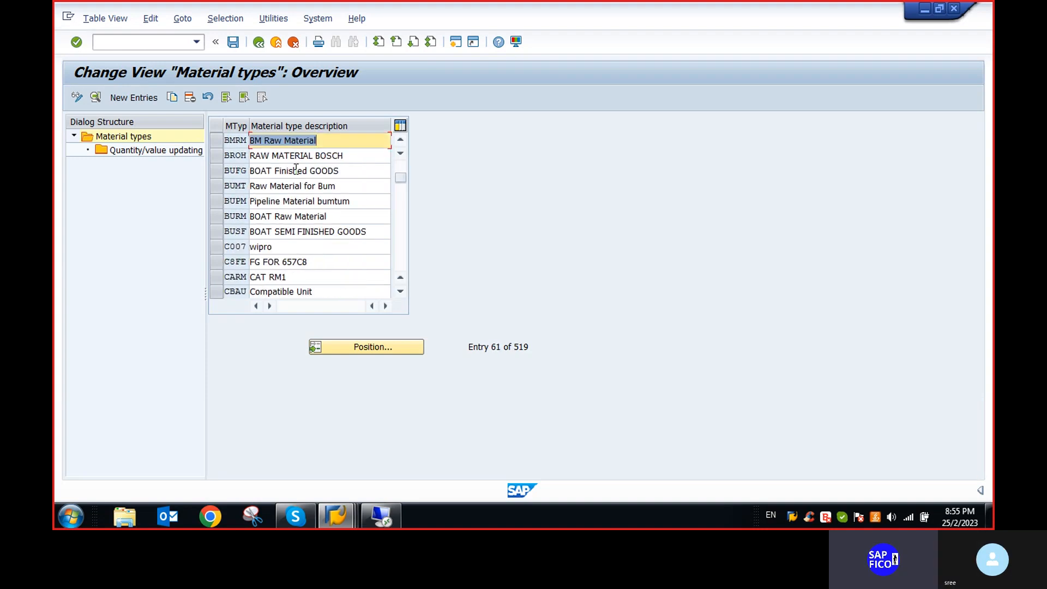
scroll(295, 168, down, 8)
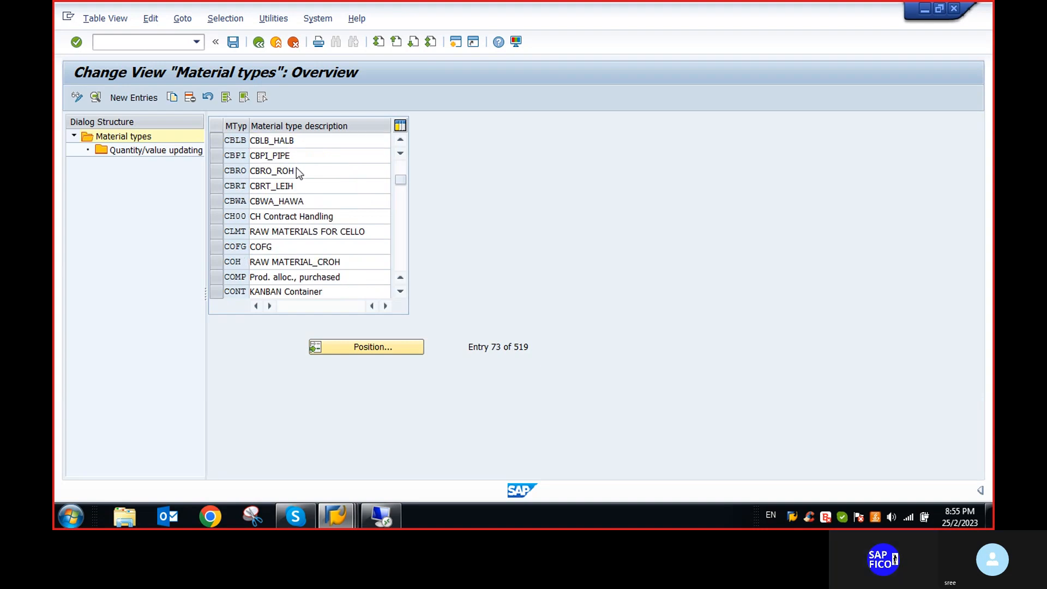
scroll(299, 172, down, 5)
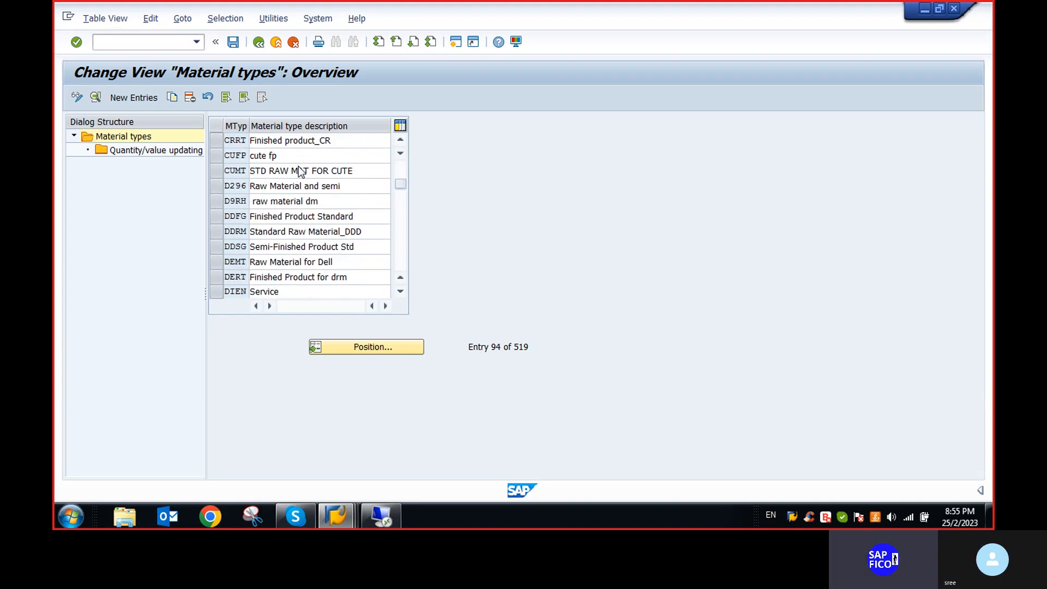
scroll(299, 166, down, 7)
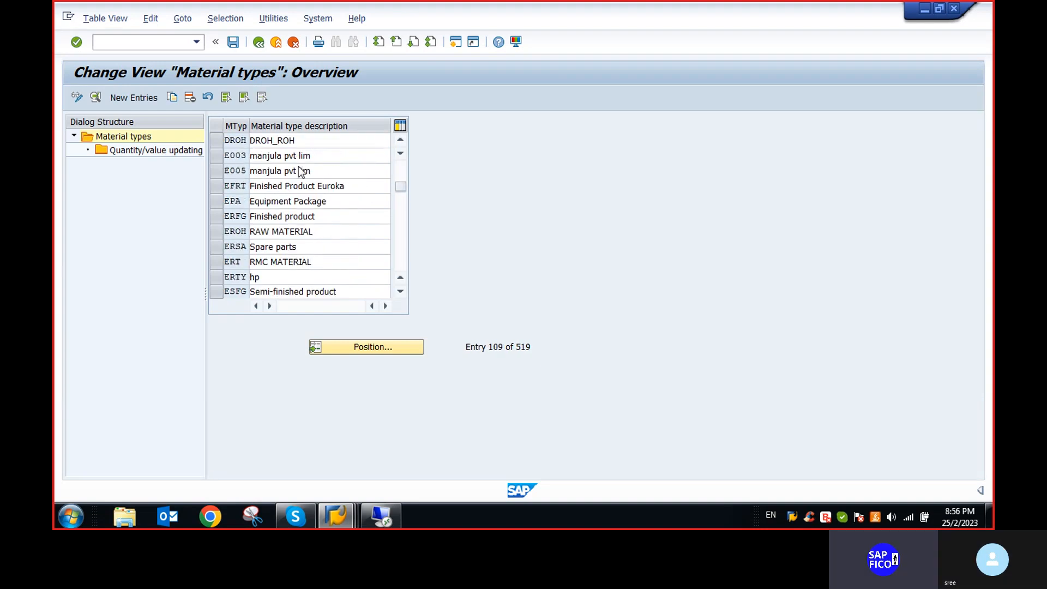
scroll(299, 166, down, 6)
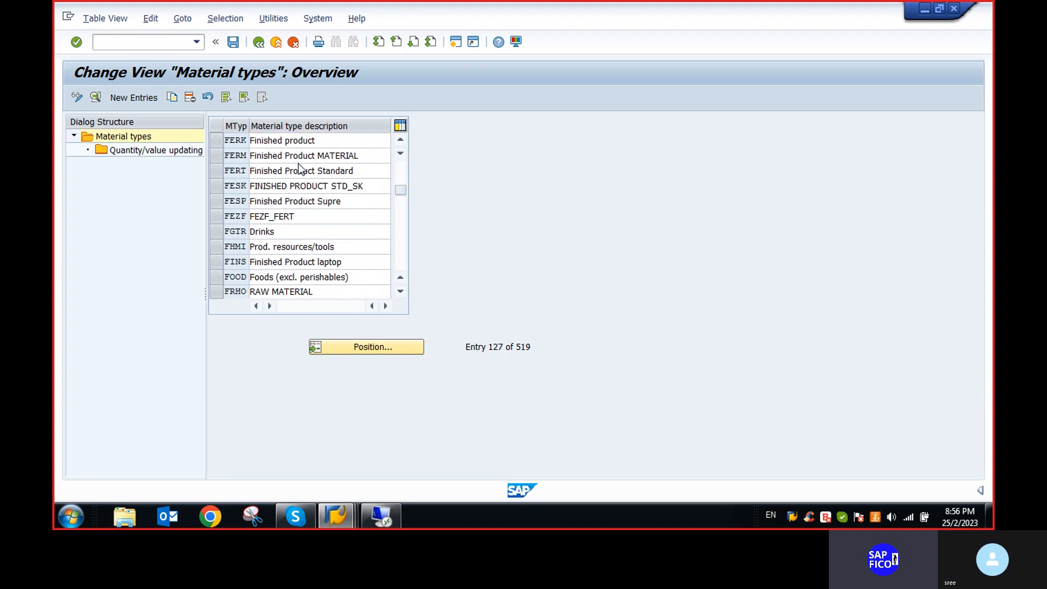
scroll(299, 169, down, 6)
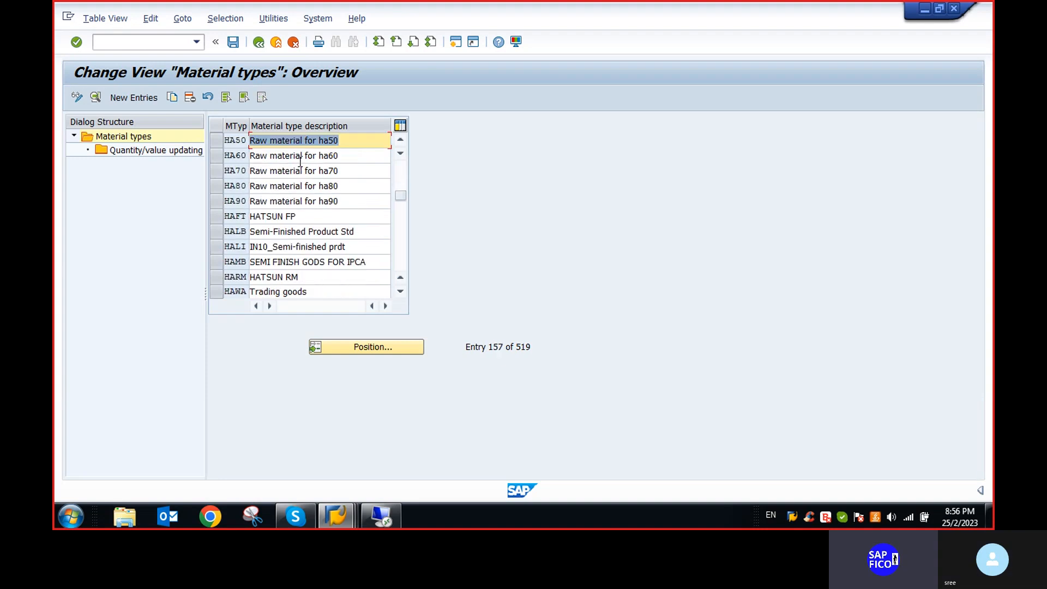
scroll(300, 268, down, 1)
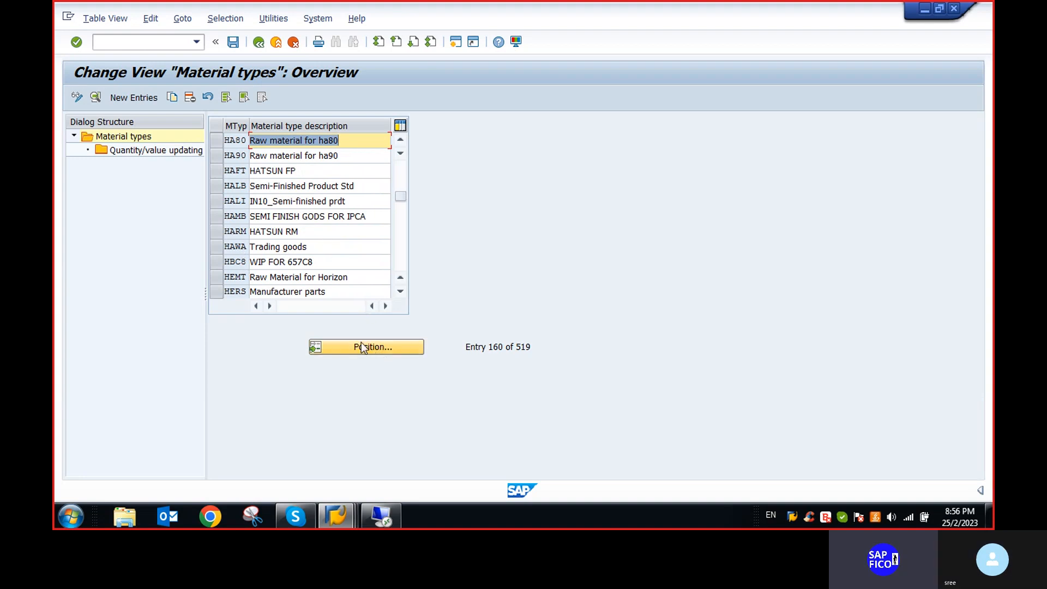
scroll(333, 233, down, 3)
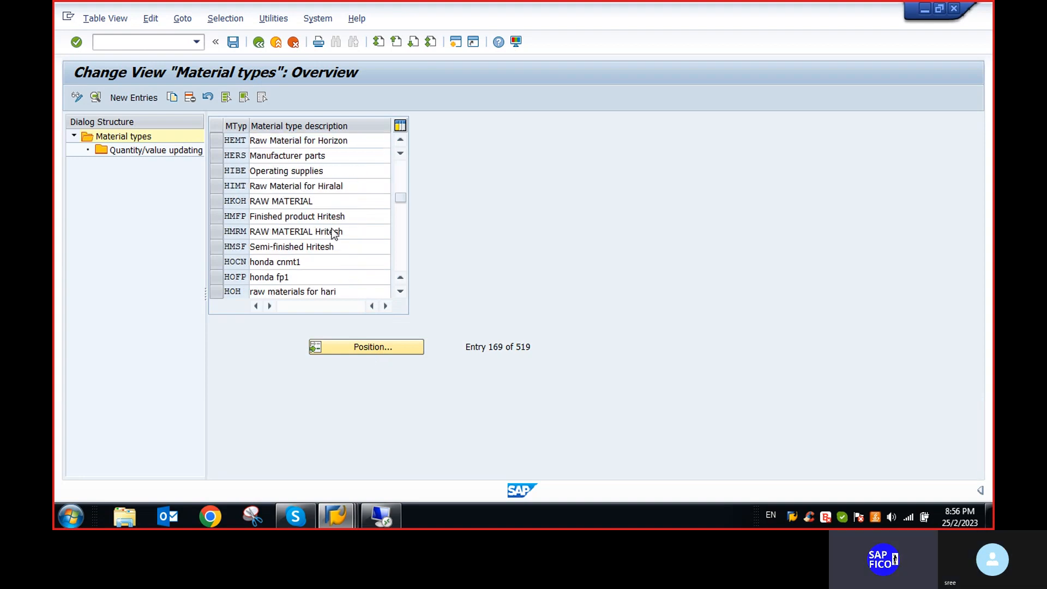
scroll(334, 234, down, 2)
Position the list at material type JSWA, select it and open its quantity/value updating settings
click(359, 343)
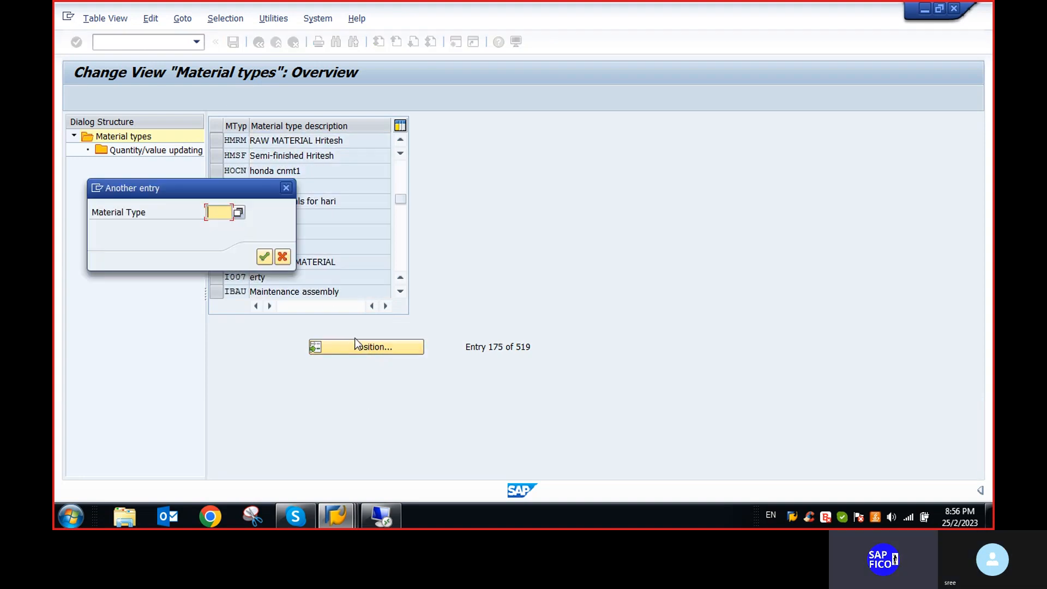
text(JSWA)
key(Return)
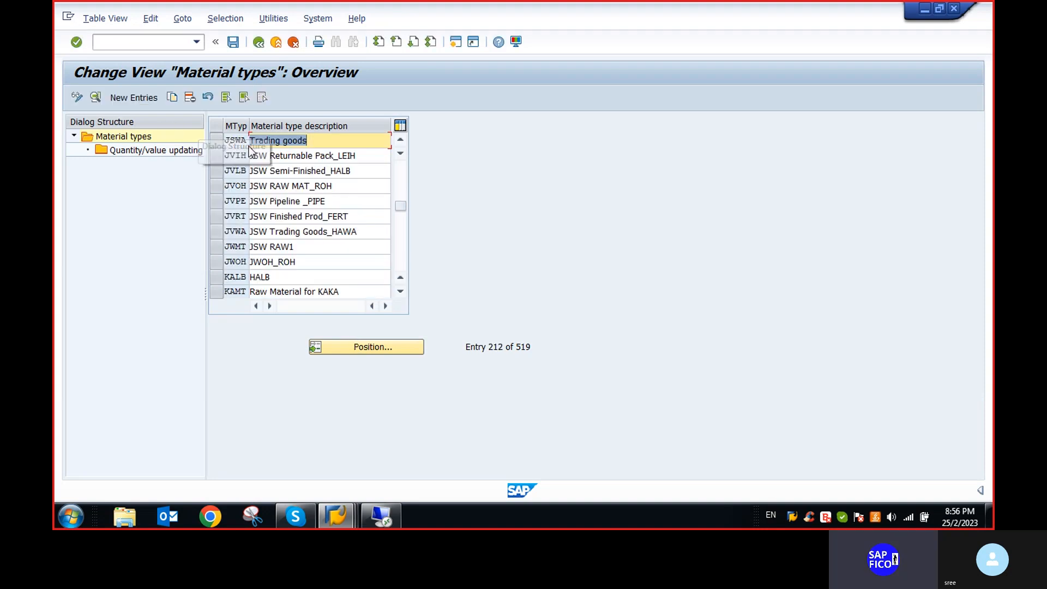
click(222, 143)
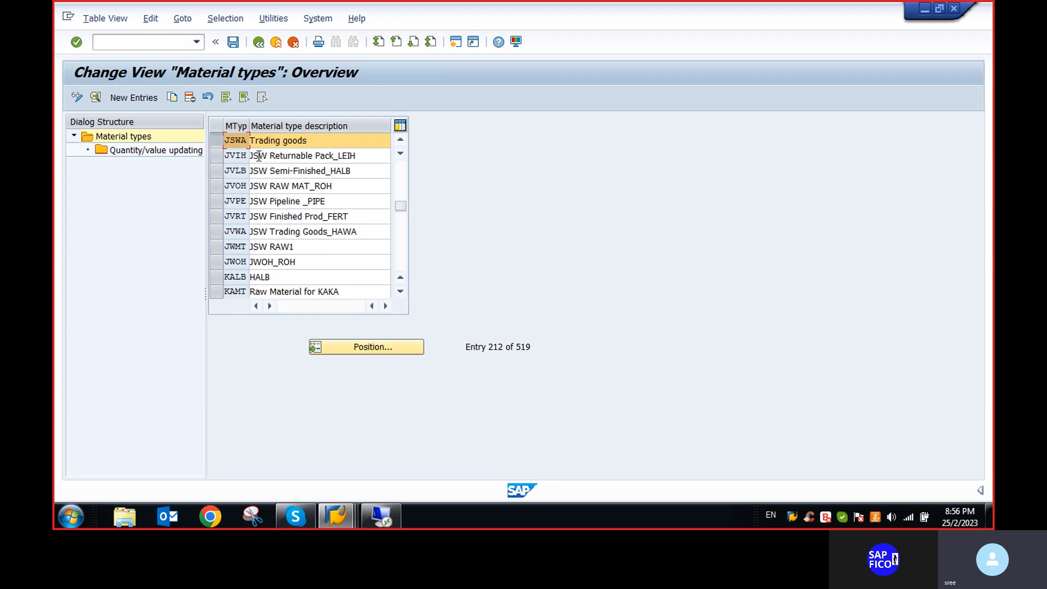
double_click(143, 151)
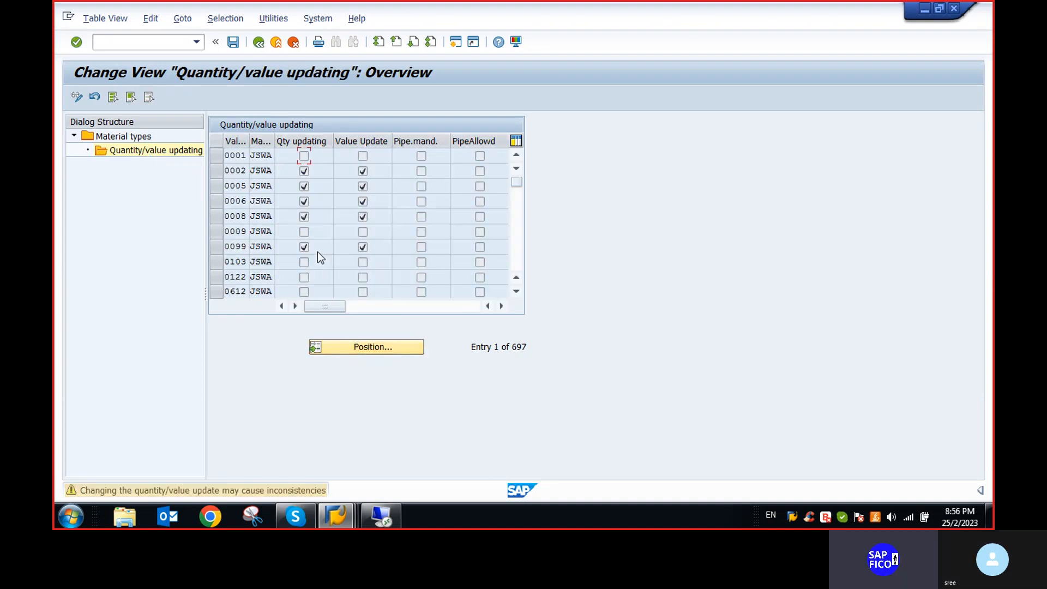
Position the quantity/value updating list at valuation area PET1
click(334, 341)
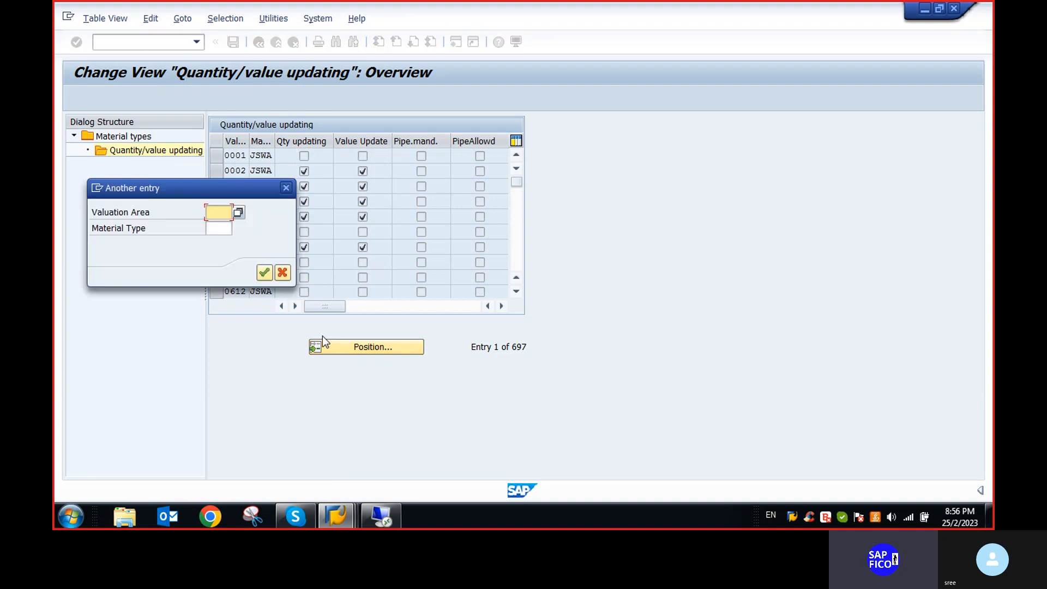
text(PET)
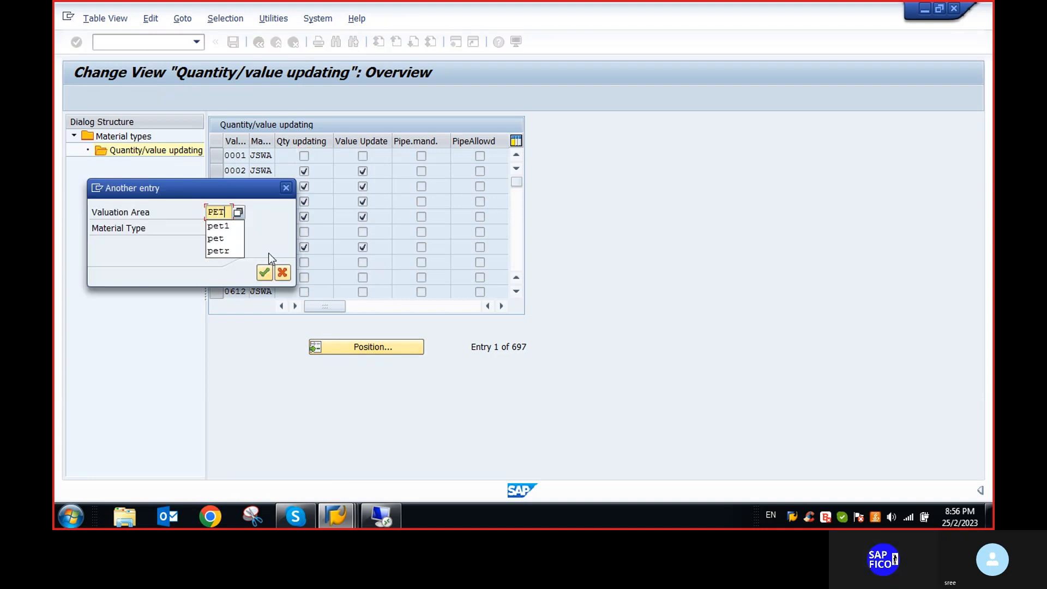
key(Return)
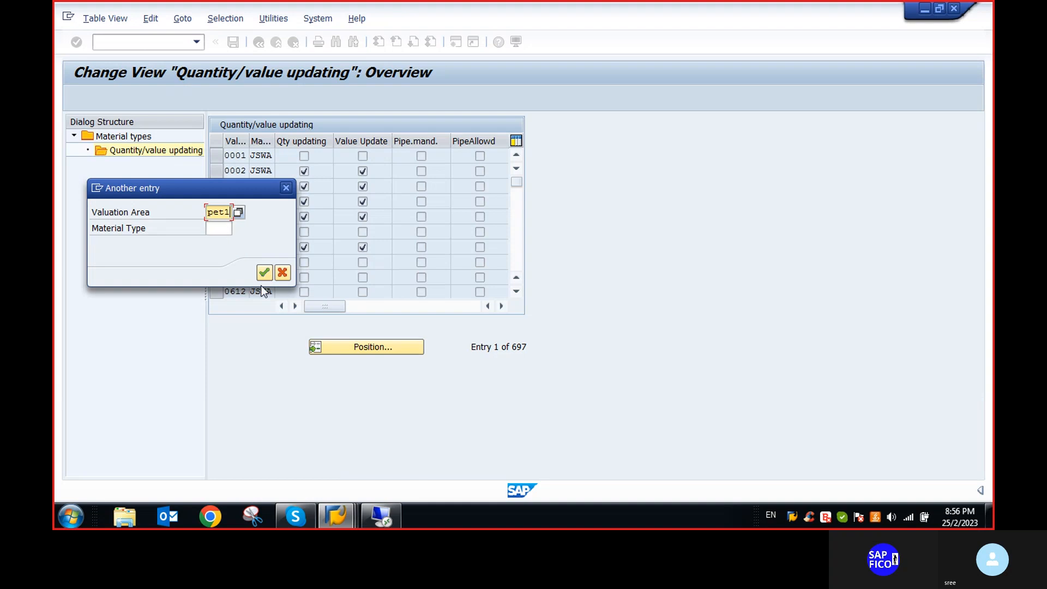
click(263, 272)
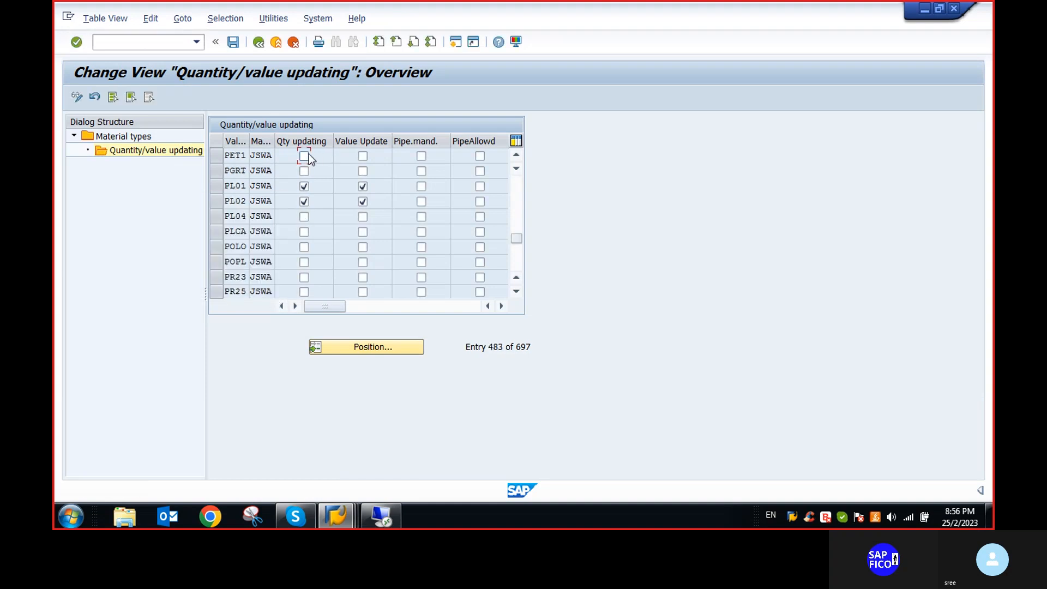
Enable quantity updating and value updating for PET1 and JSWA, and save under the proposed customizing request
click(363, 156)
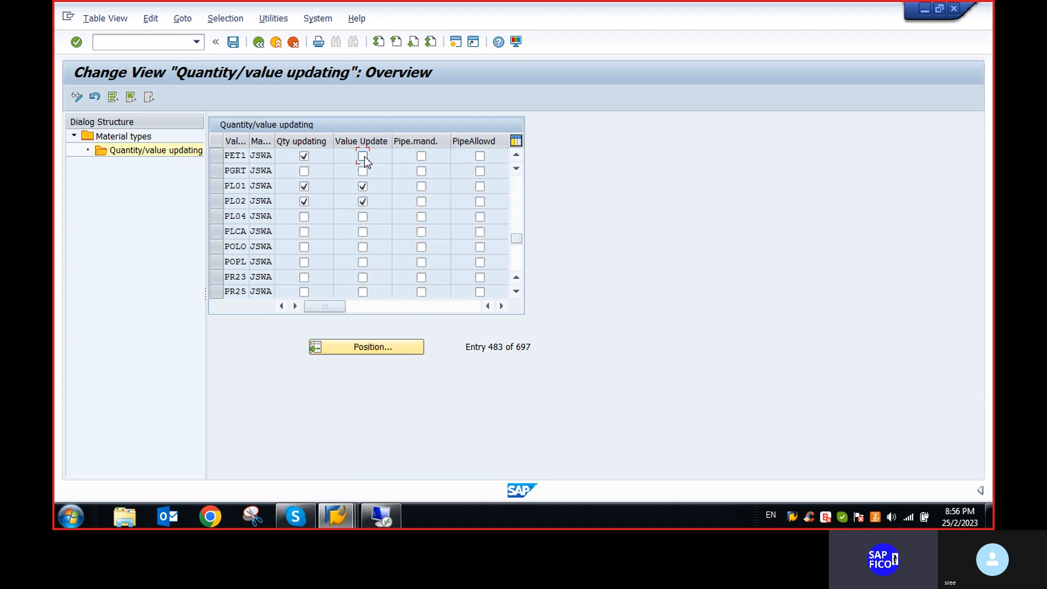
click(234, 46)
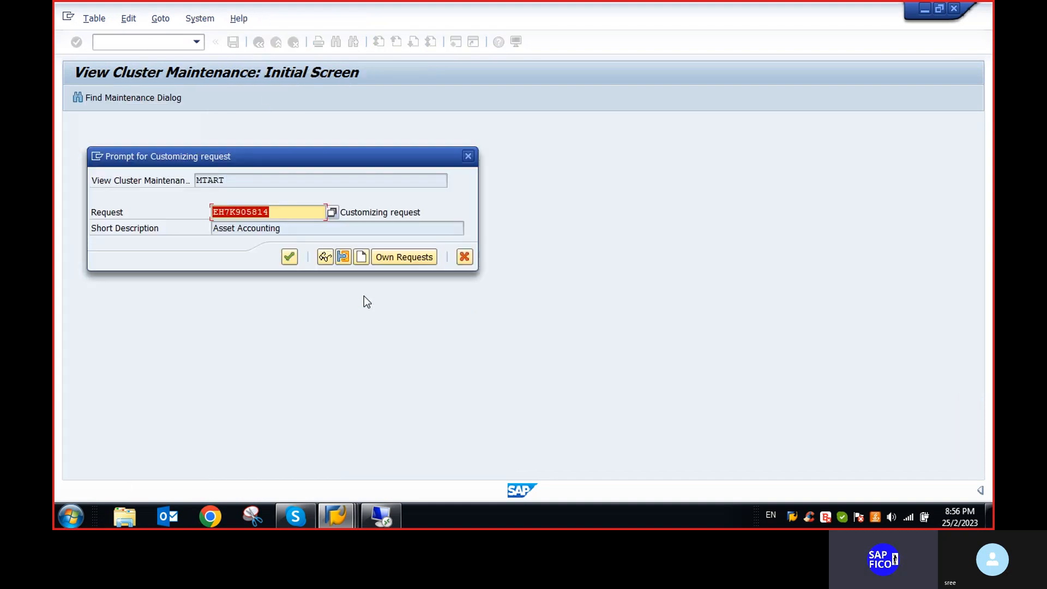
click(289, 257)
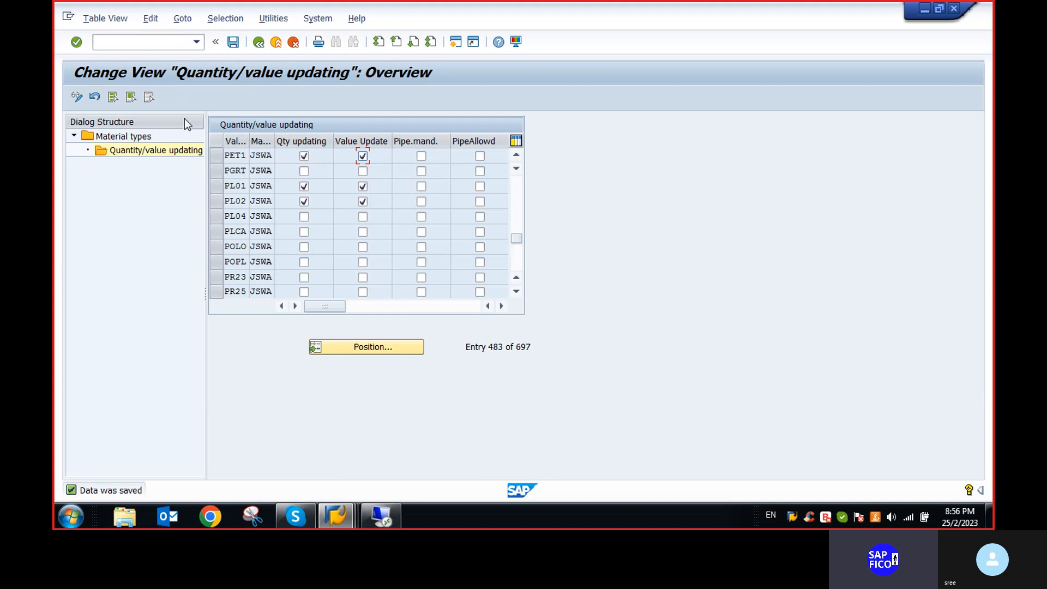
Leave the material type customizing with /N and switch to the Create Purchase Order session
click(121, 44)
text(/N)
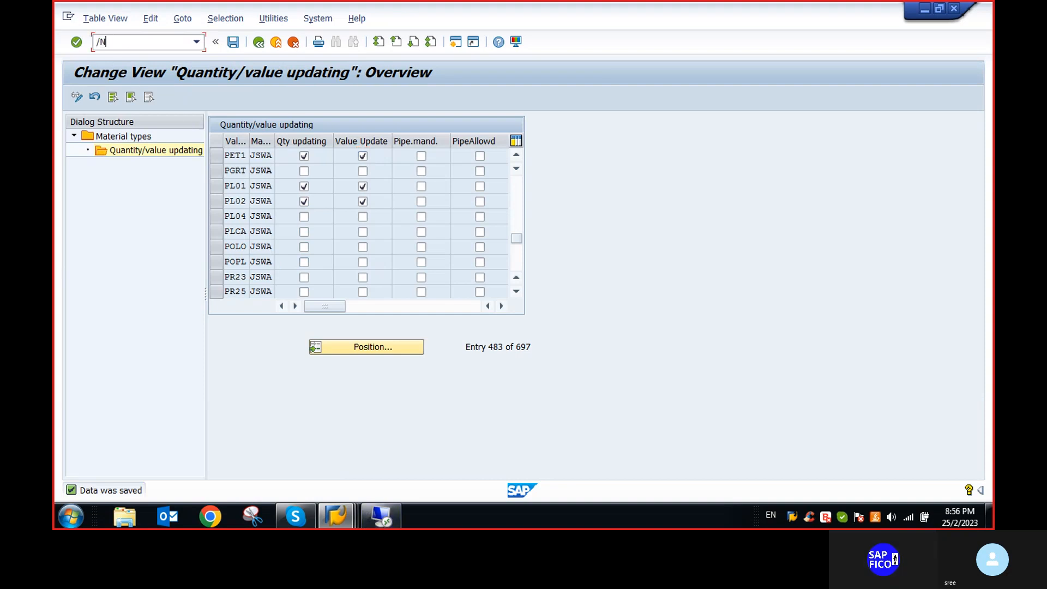
key(Return)
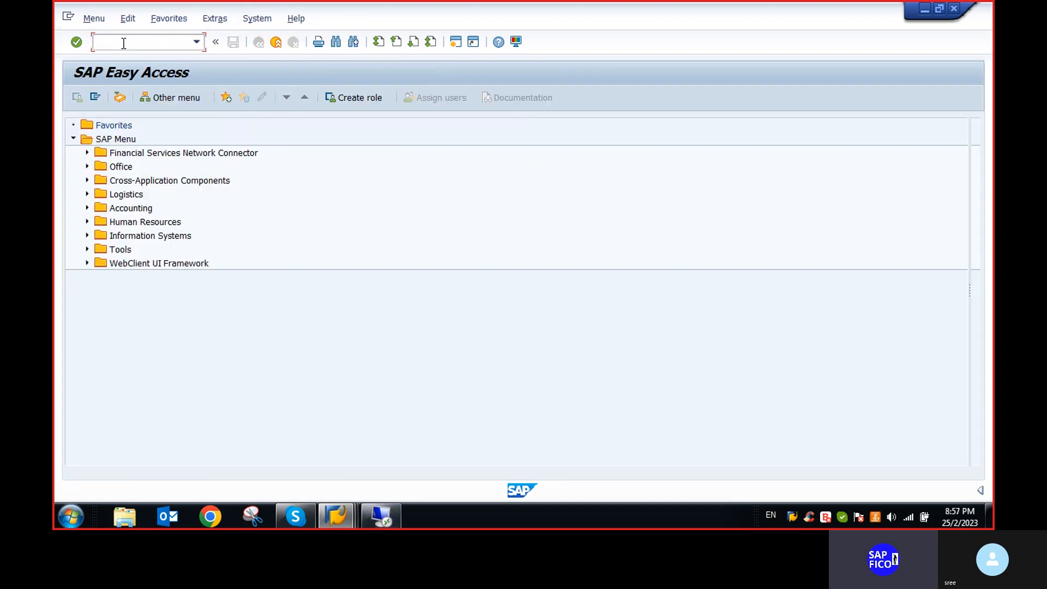
click(334, 520)
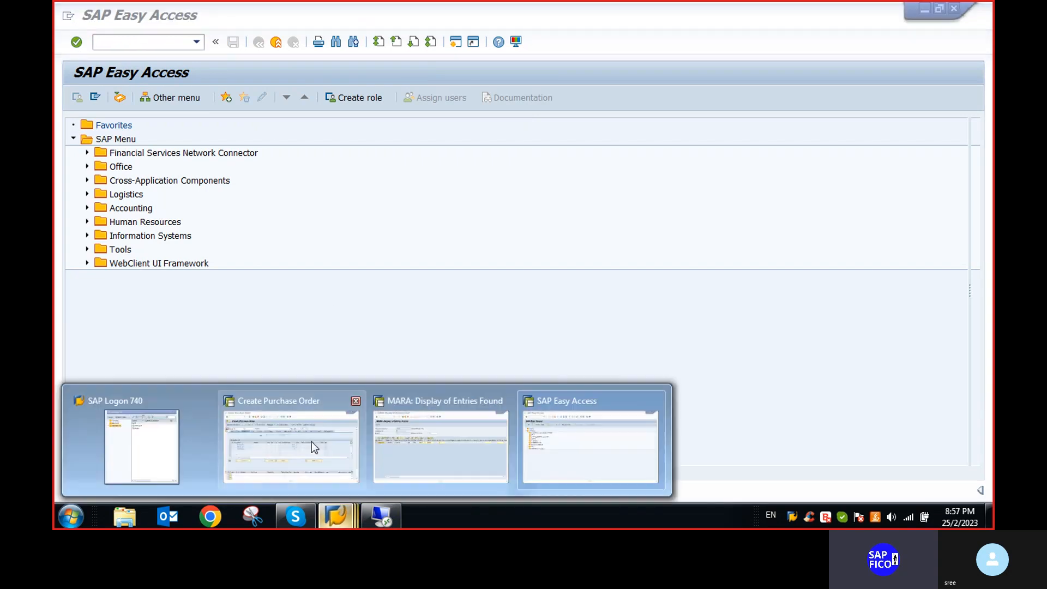
click(312, 443)
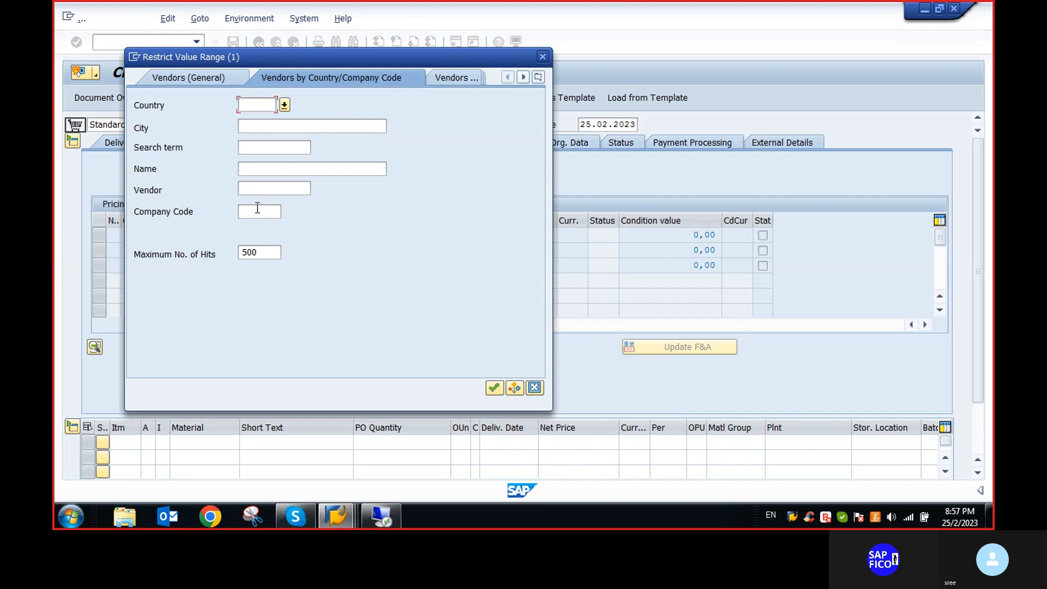
Search for vendors by company code PETR and choose the Amazon vendor for the purchase order
click(257, 210)
text(PETR)
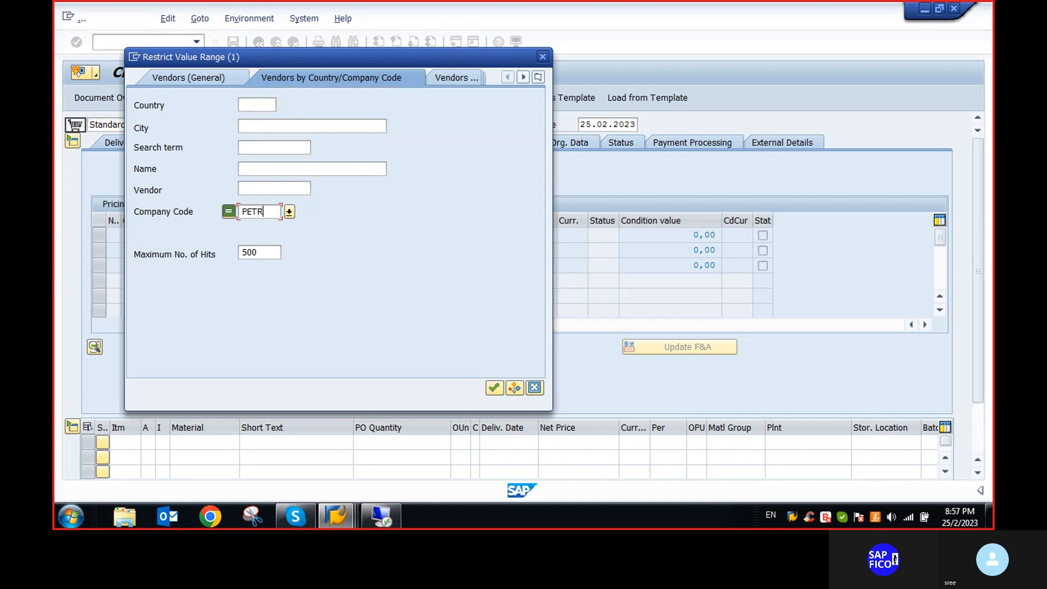
click(494, 387)
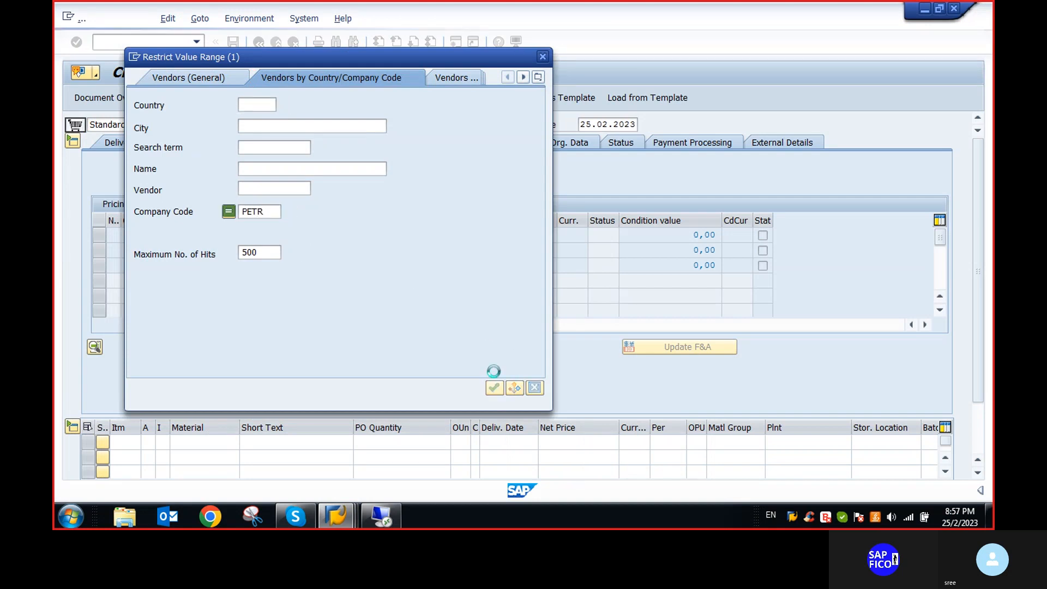
double_click(222, 121)
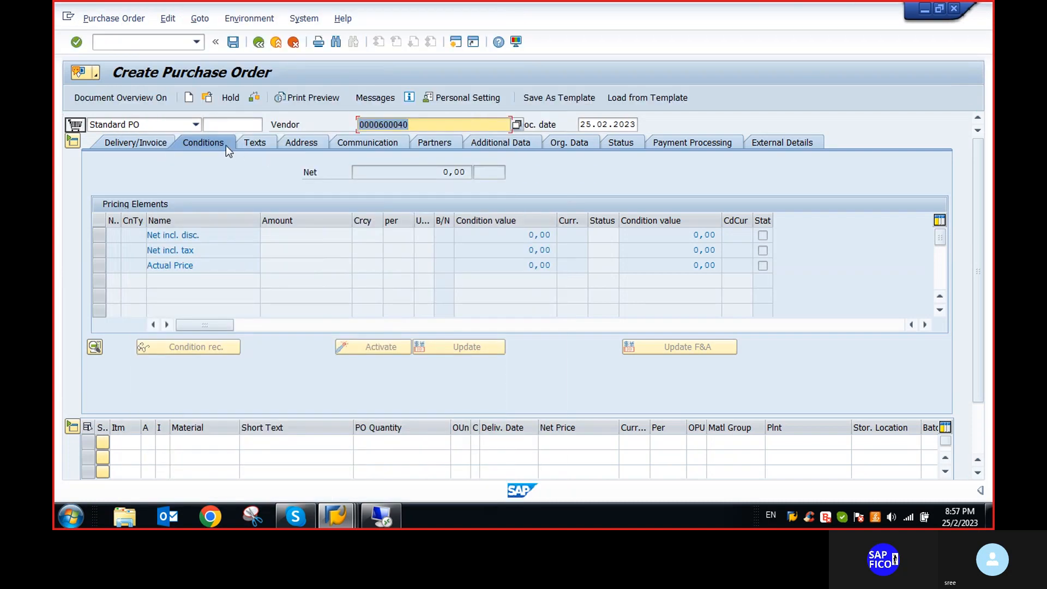
key(Return)
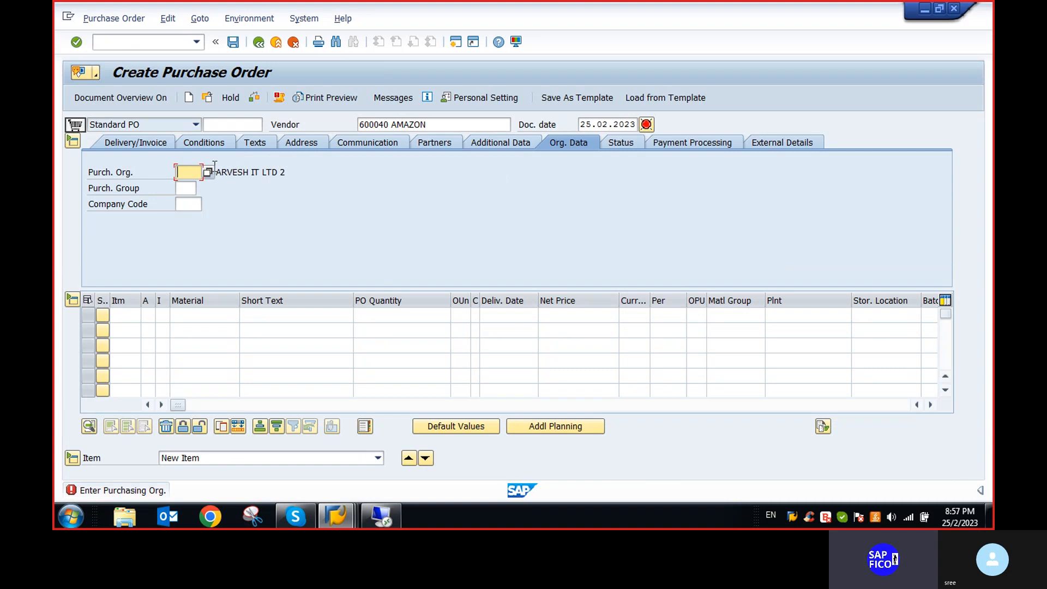
Fill in the organizational data with purchasing organization PET1, purchasing group PET and company code PETR
text(PE)
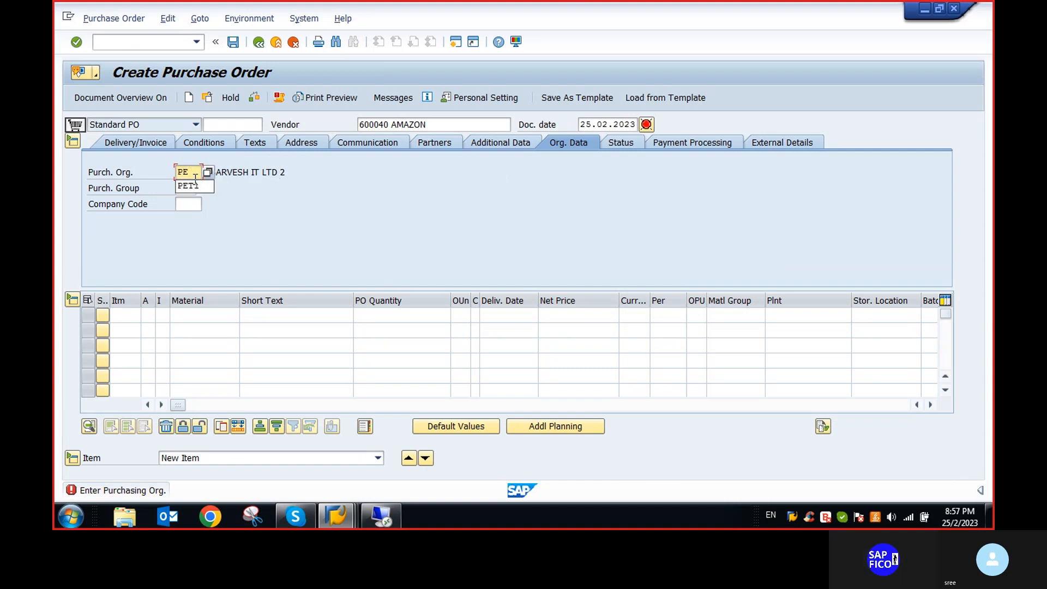
text(T1)
click(195, 187)
text(P)
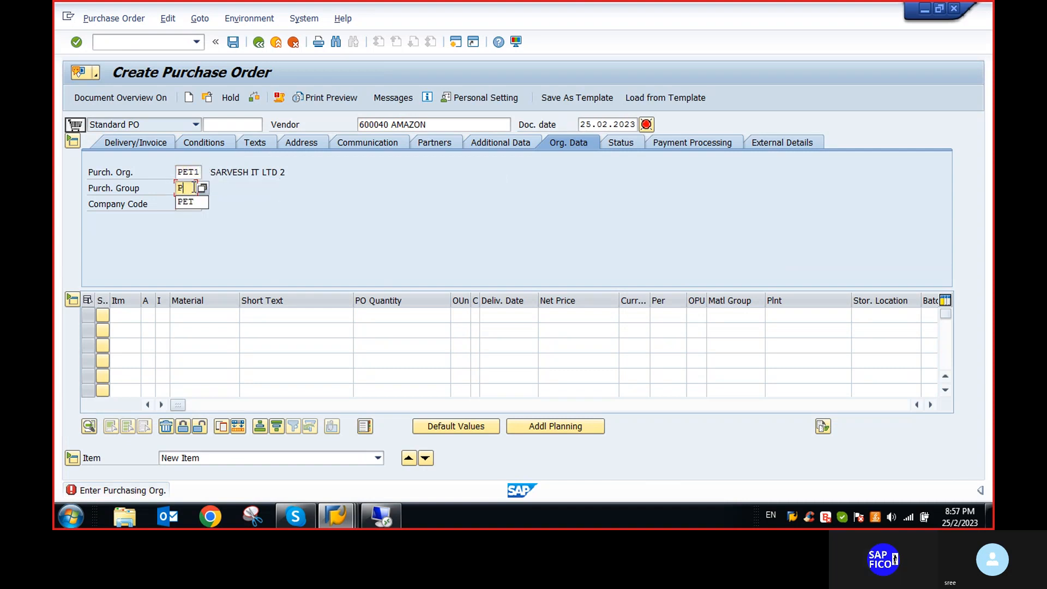
text(ET)
click(191, 204)
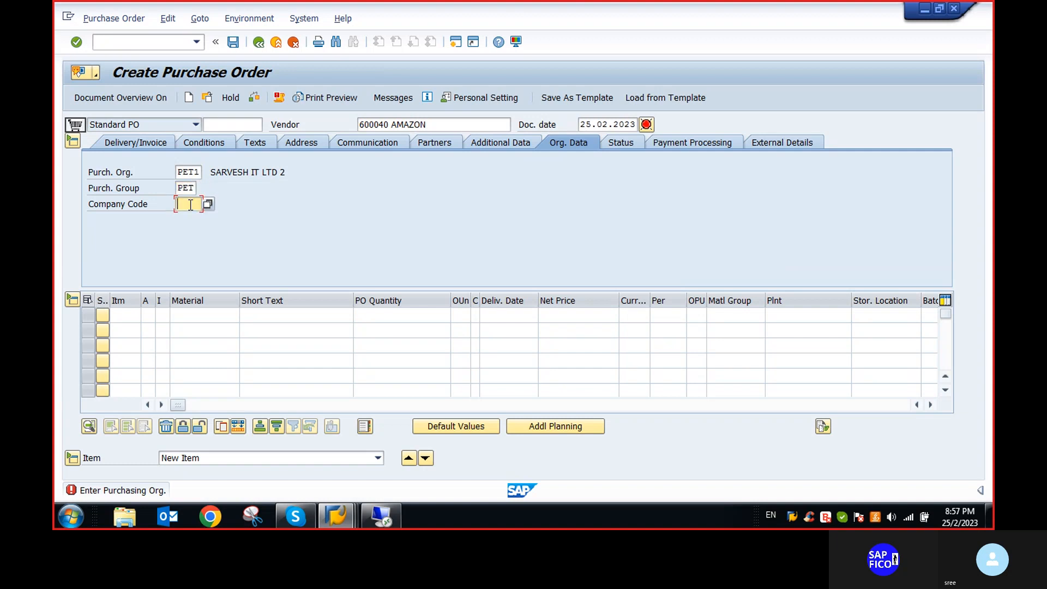
text(PETR)
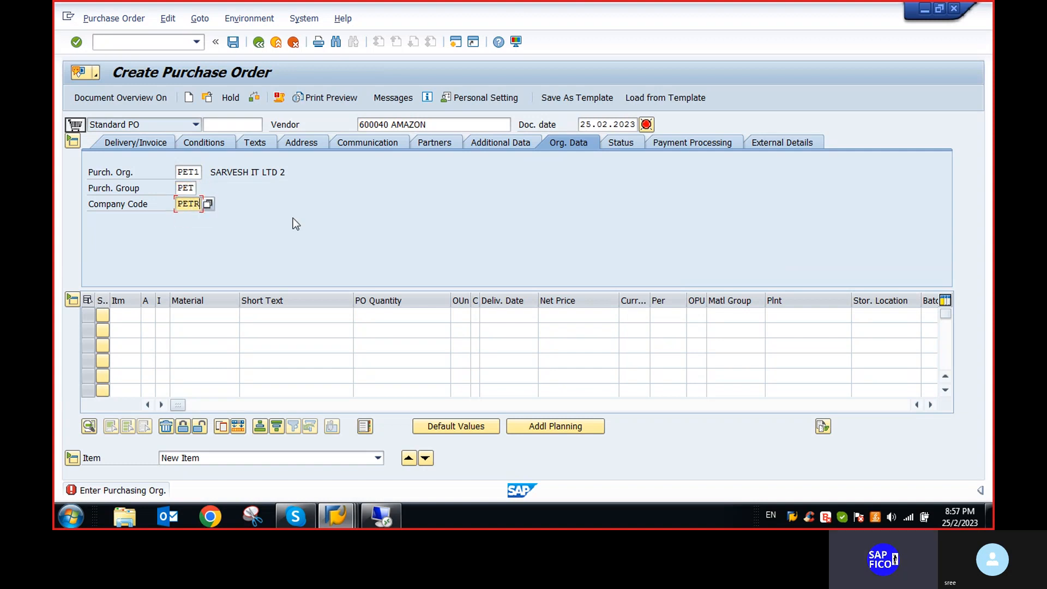
Enter purchase order item 70 with material 478654343 and a PO quantity of 10
click(126, 316)
text(70)
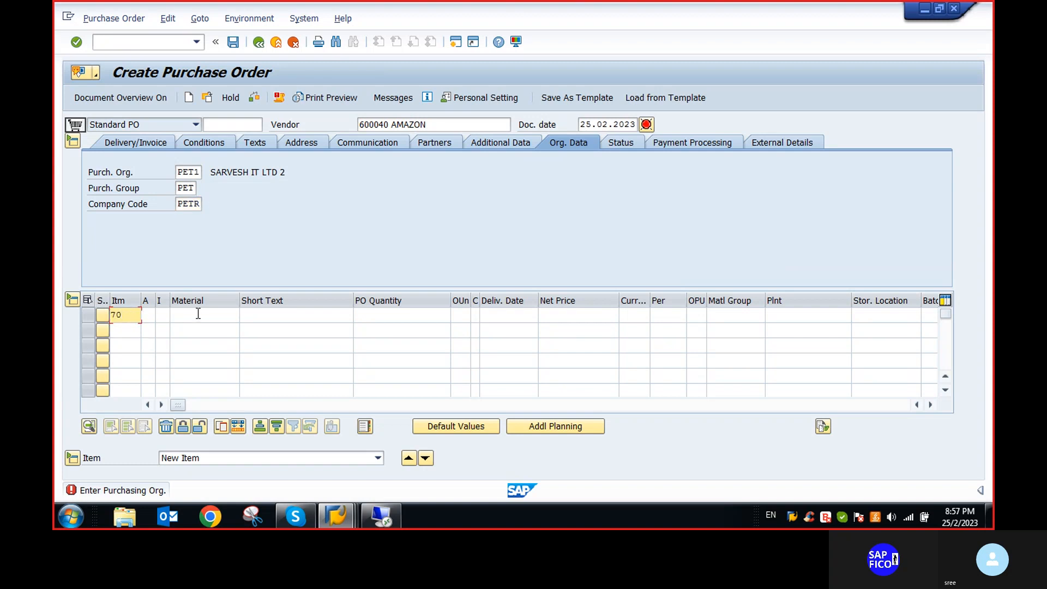
click(198, 314)
text(4)
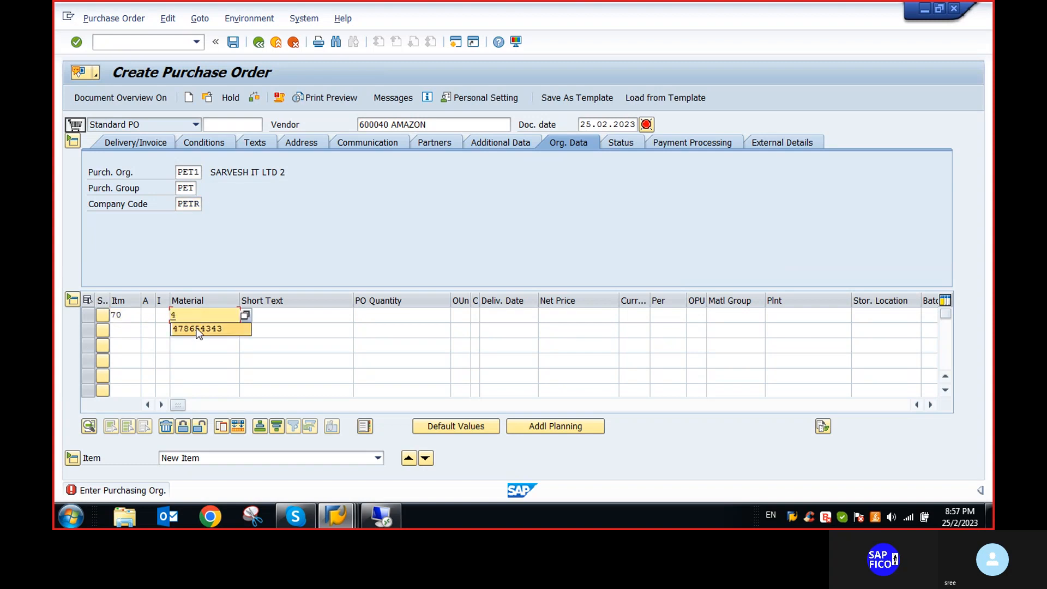
click(198, 331)
click(372, 315)
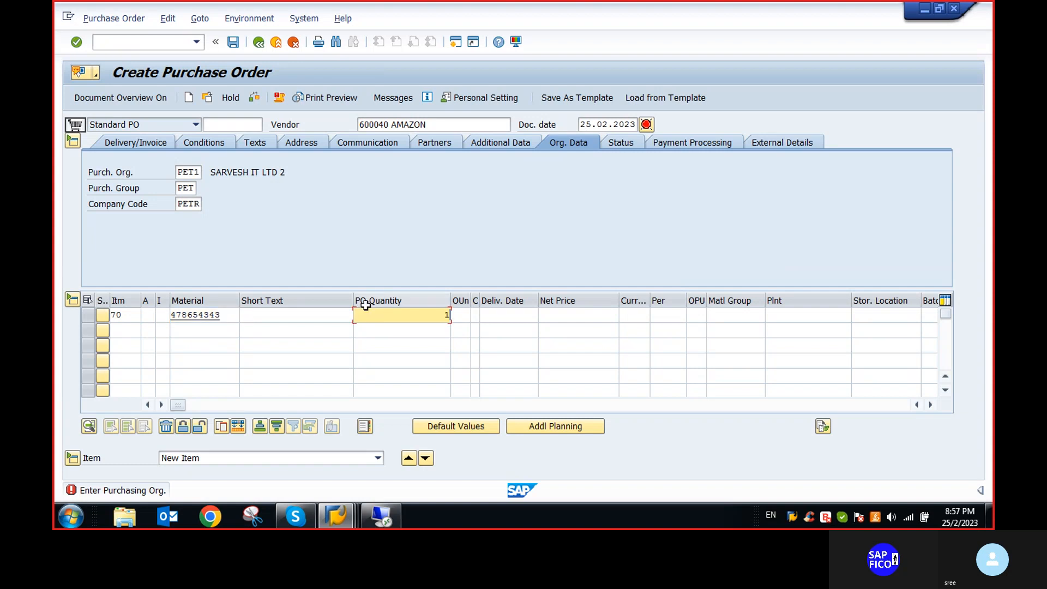
text(10)
Set the item's delivery date to 25.02.2023 and its net price to 10000 INR
click(491, 315)
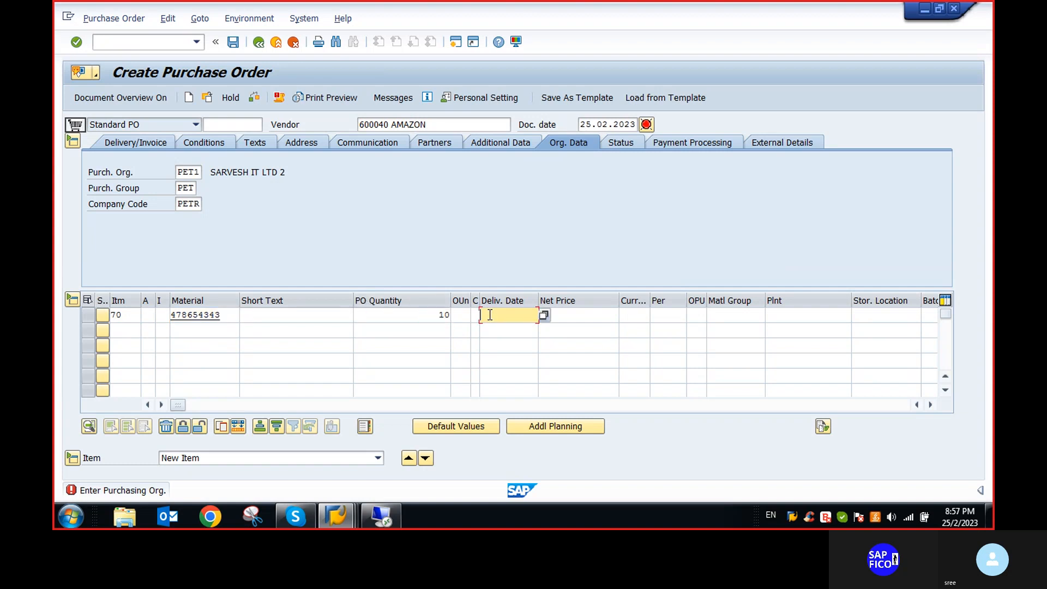
text(2)
click(504, 328)
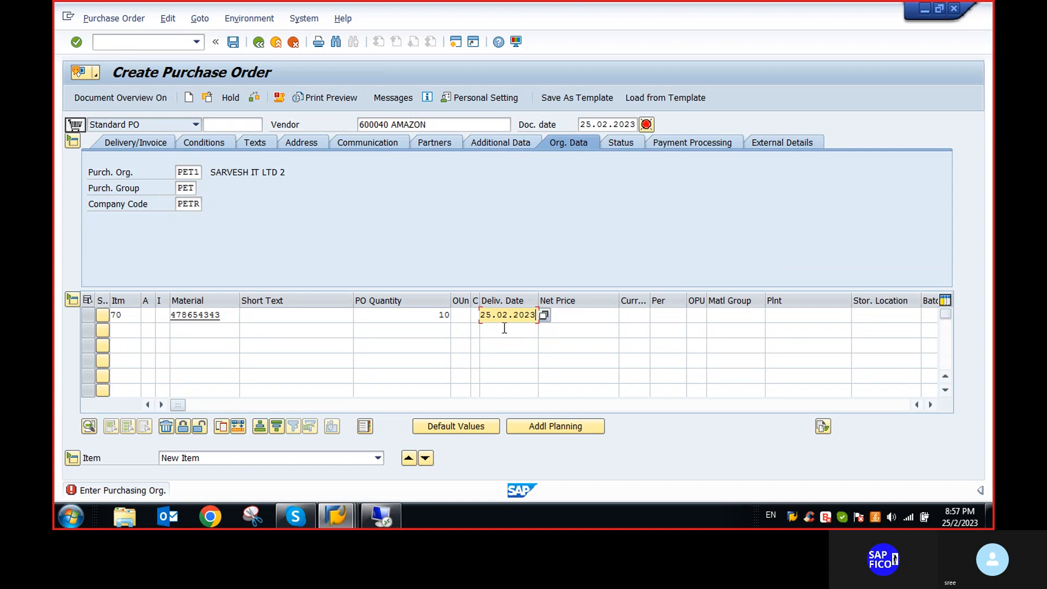
click(558, 314)
text(10000)
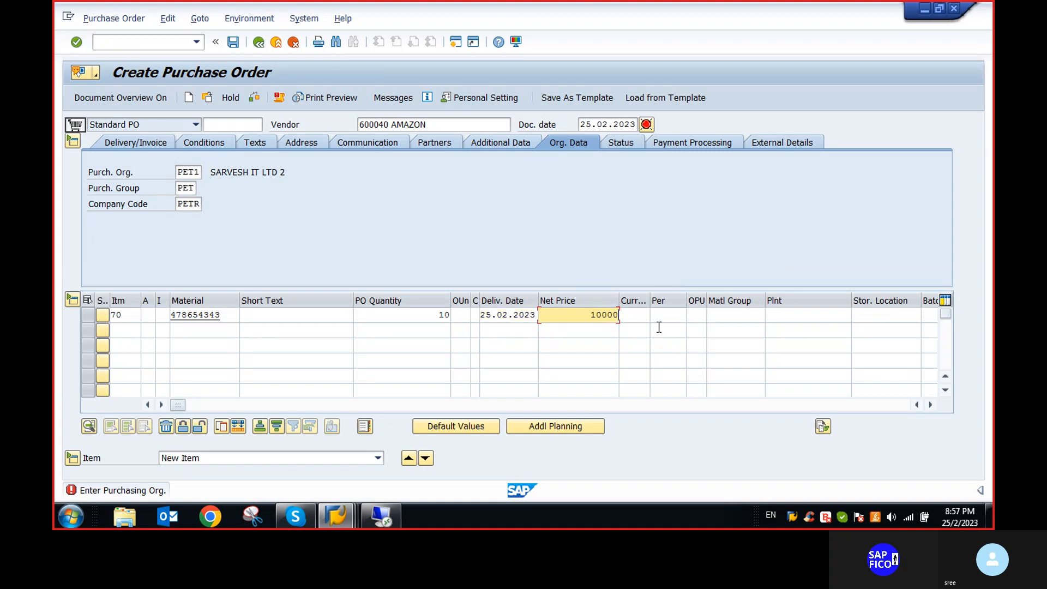
click(630, 315)
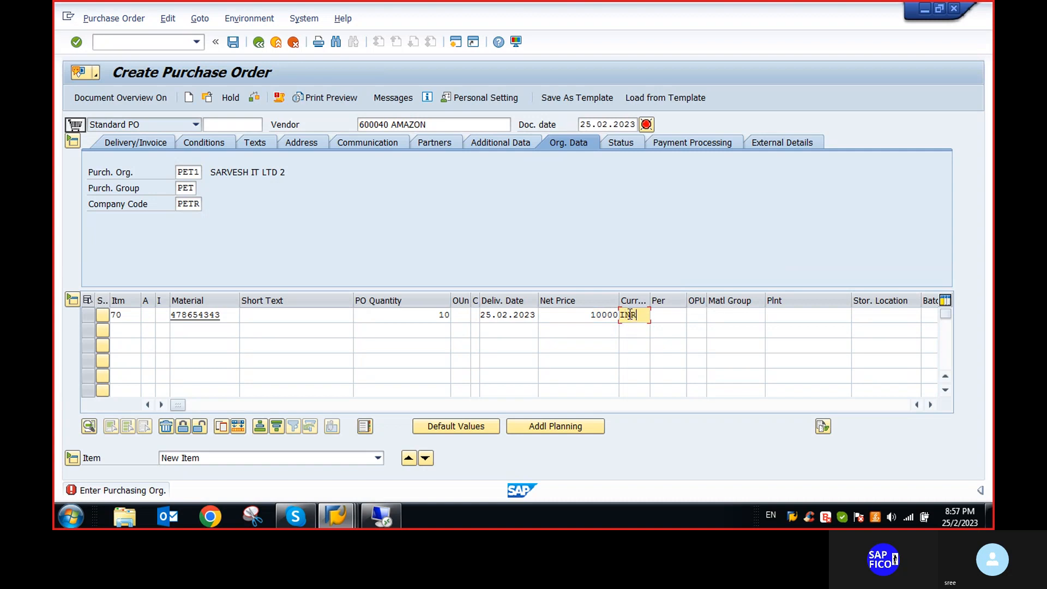
text(INR)
Assign material group 00103, plant PET1 and storage location PET1 to the item, and confirm the entries
click(737, 313)
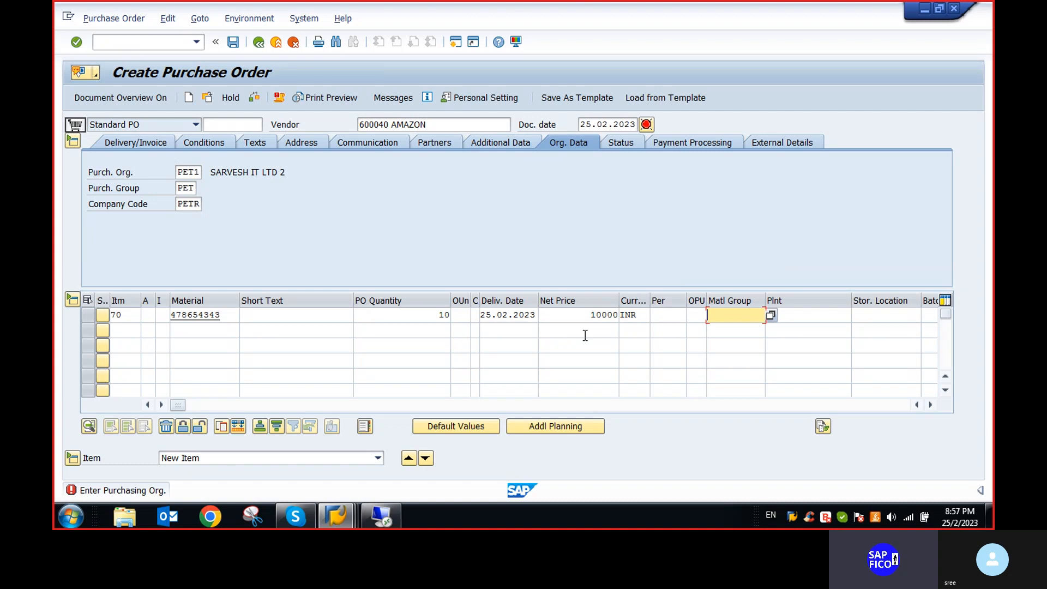
text(0)
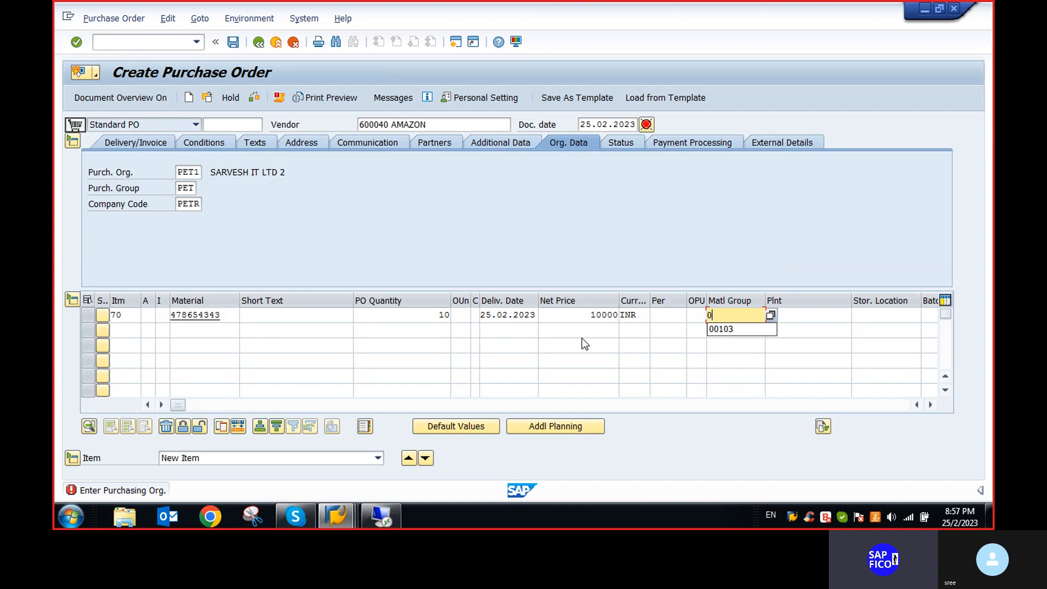
click(729, 329)
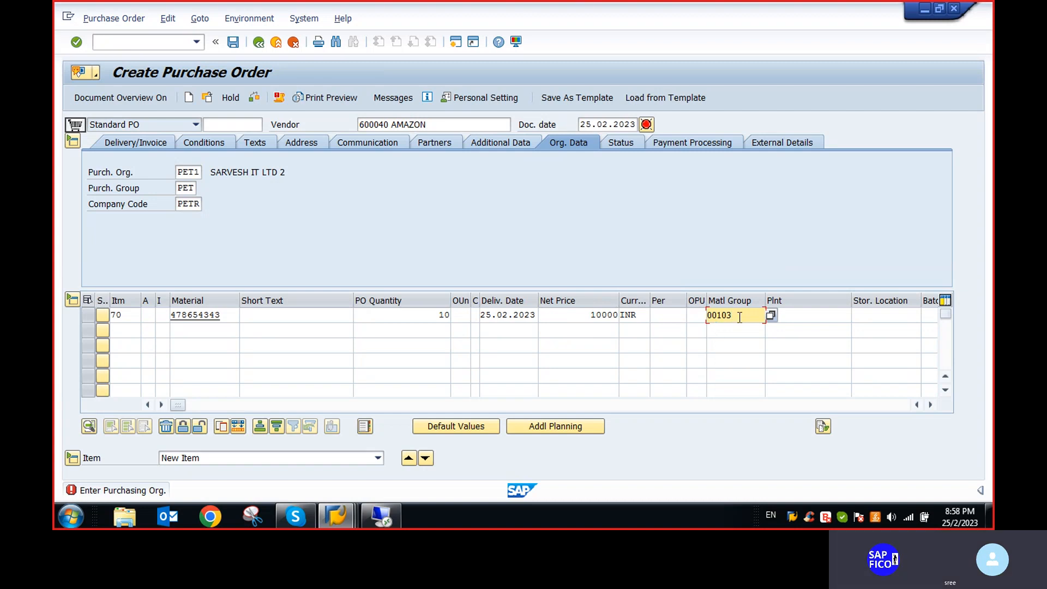
click(797, 314)
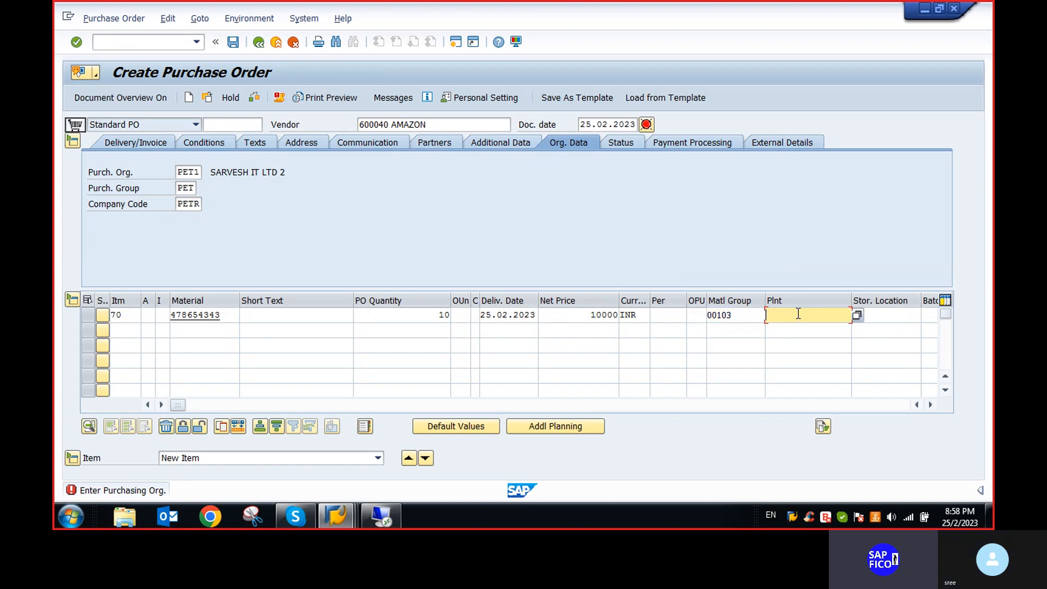
text(PET)
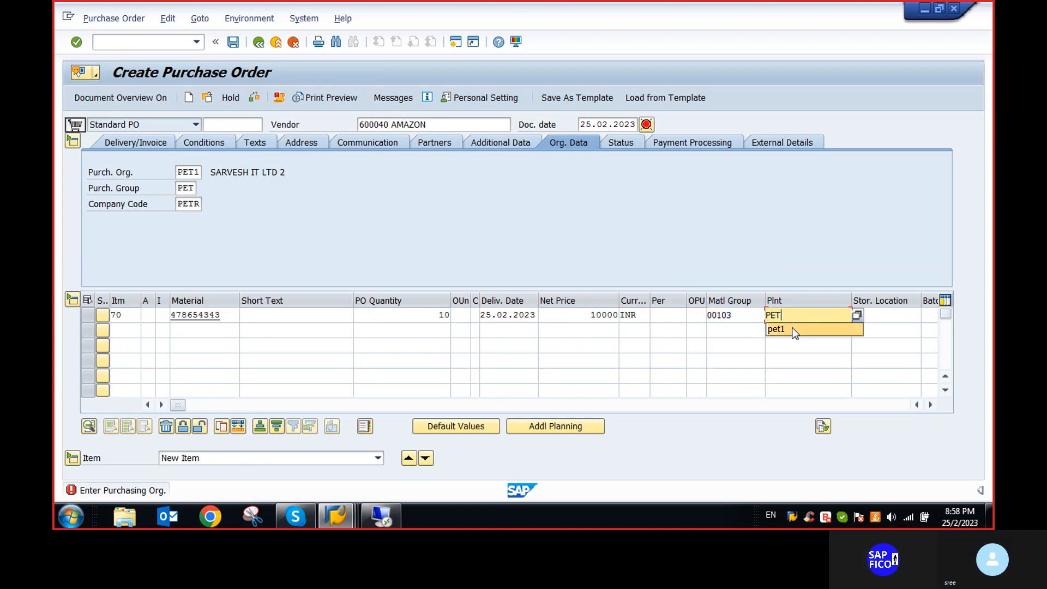
click(794, 329)
click(888, 313)
text(PE)
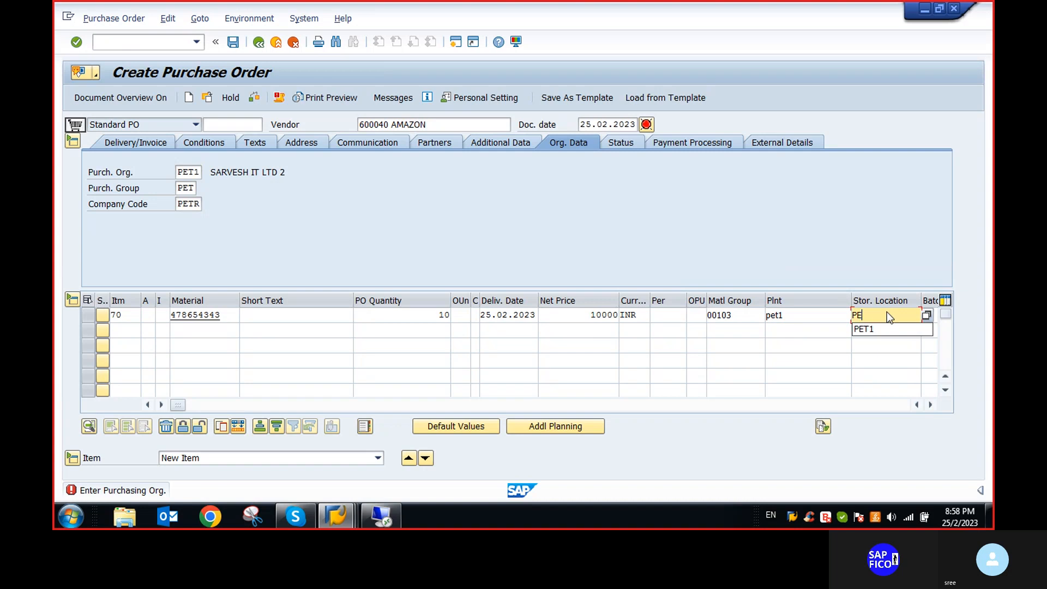
text(T)
click(871, 328)
key(Return)
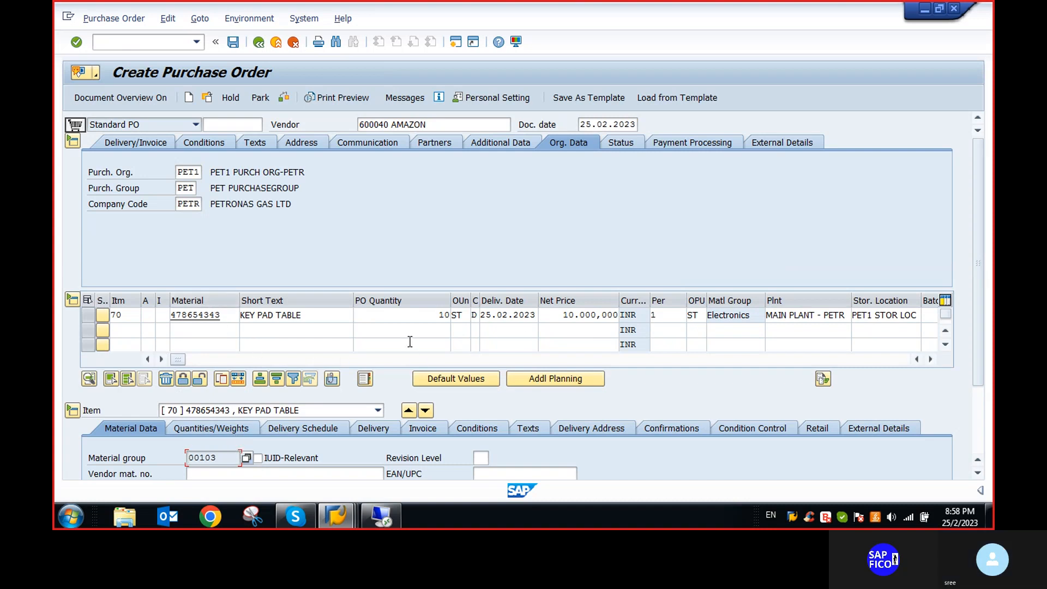
Check the purchase order for messages and save the document despite the system messages
drag(980, 315, 993, 385)
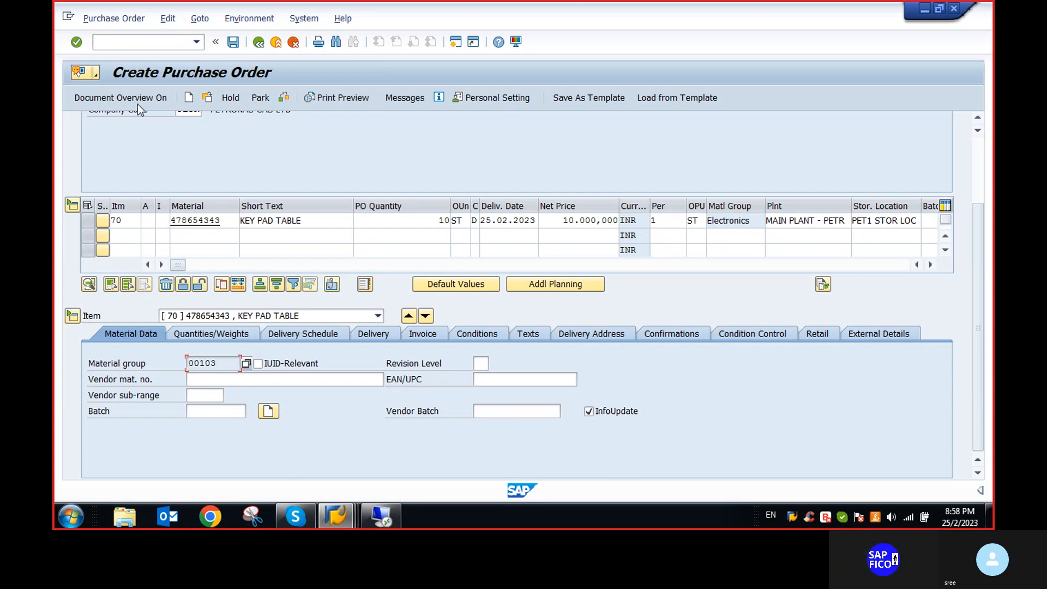
click(283, 96)
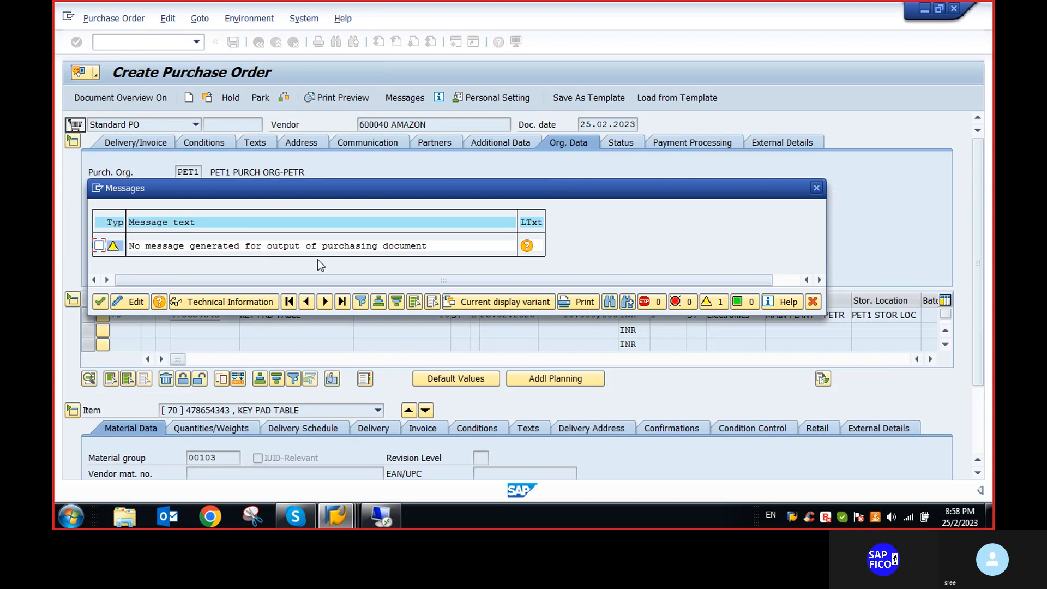
click(101, 301)
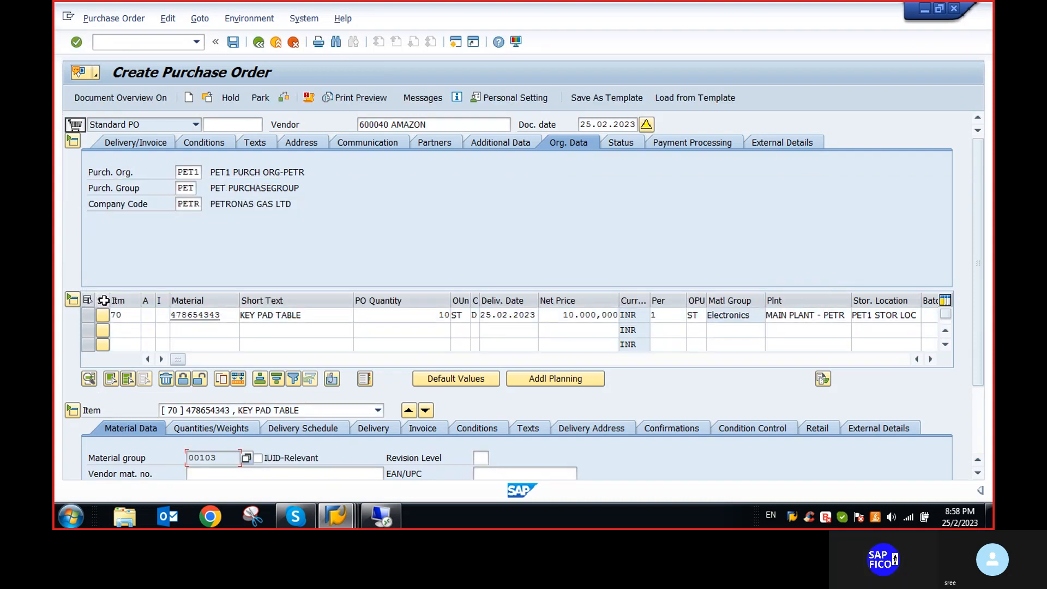
click(233, 42)
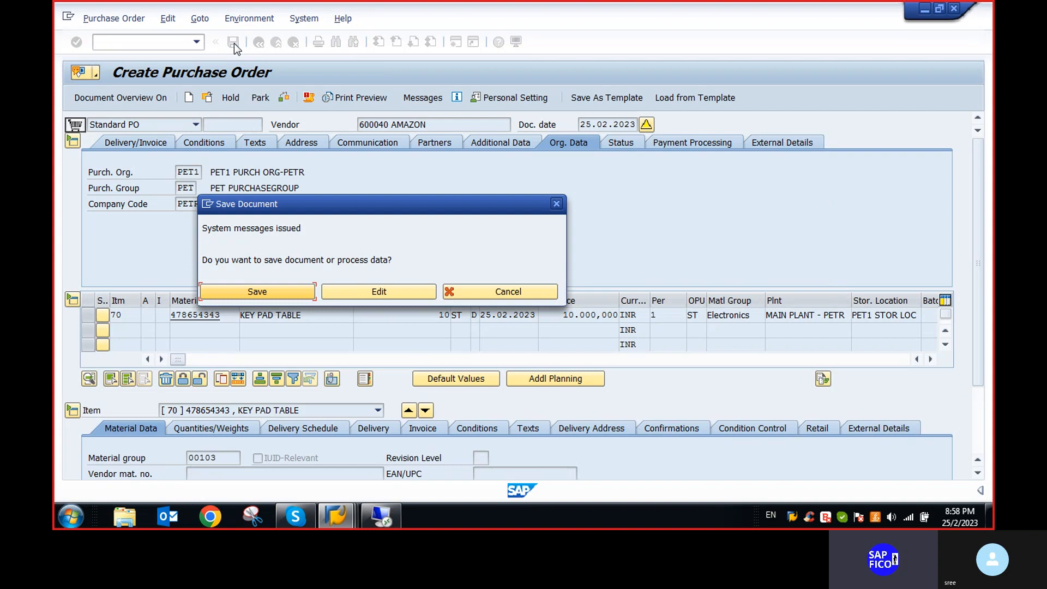
click(276, 293)
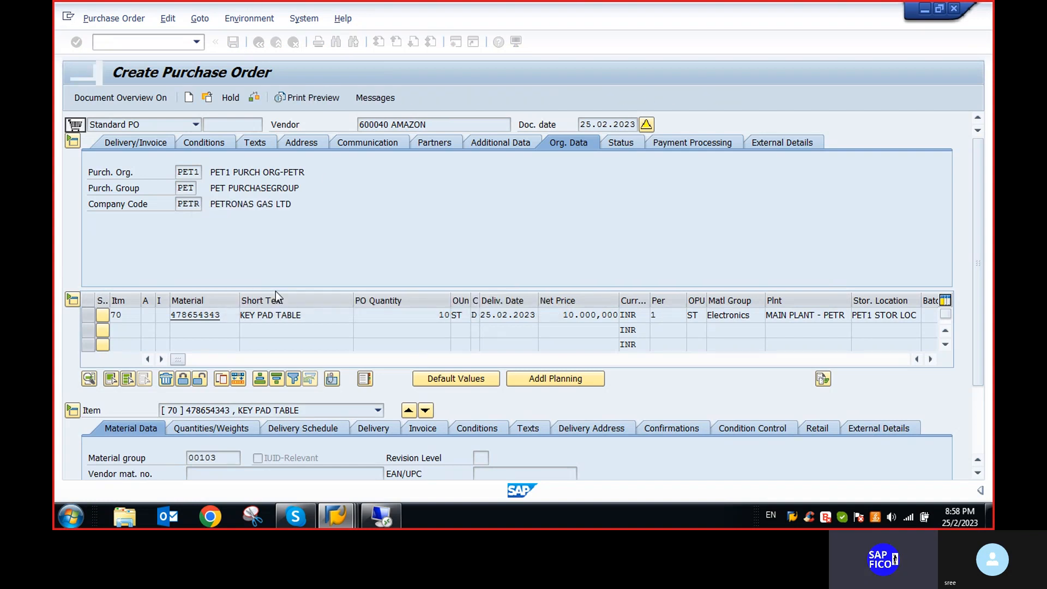